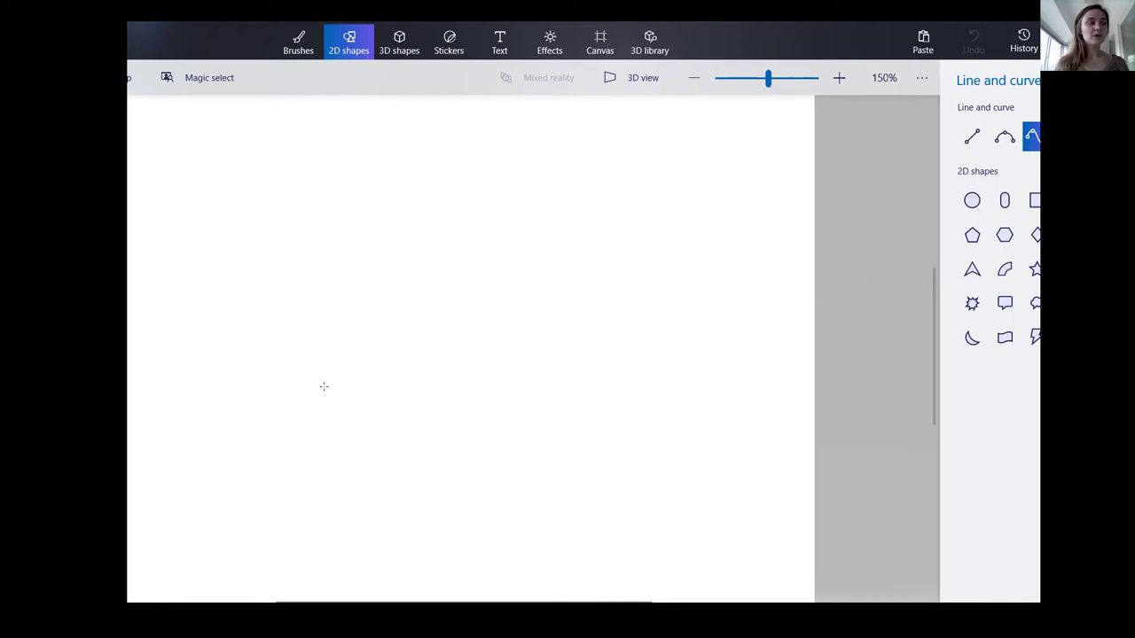
# - Draw a 4-point curve across the middle of the blank canvas and bend it into one wide, low arch
pyautogui.moveTo(316, 376)
pyautogui.mouseDown()
pyautogui.moveTo(520, 405)
pyautogui.moveTo(664, 405)
pyautogui.moveTo(696, 384)
pyautogui.mouseUp()
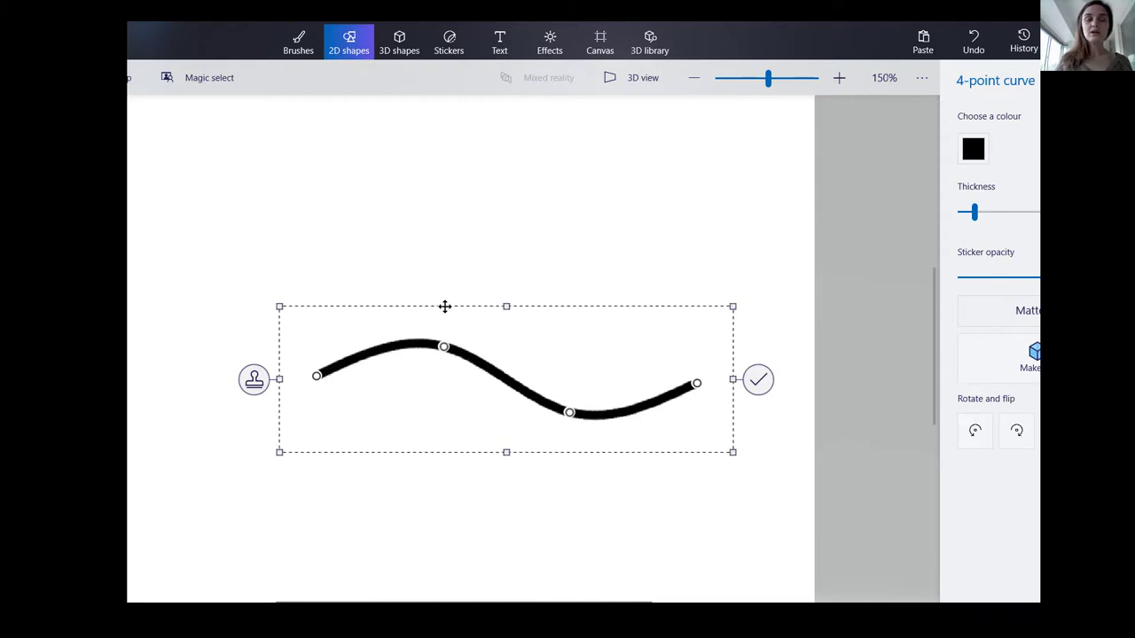
pyautogui.moveTo(445, 312); pyautogui.dragTo(442, 260)
pyautogui.moveTo(461, 306); pyautogui.dragTo(443, 287)
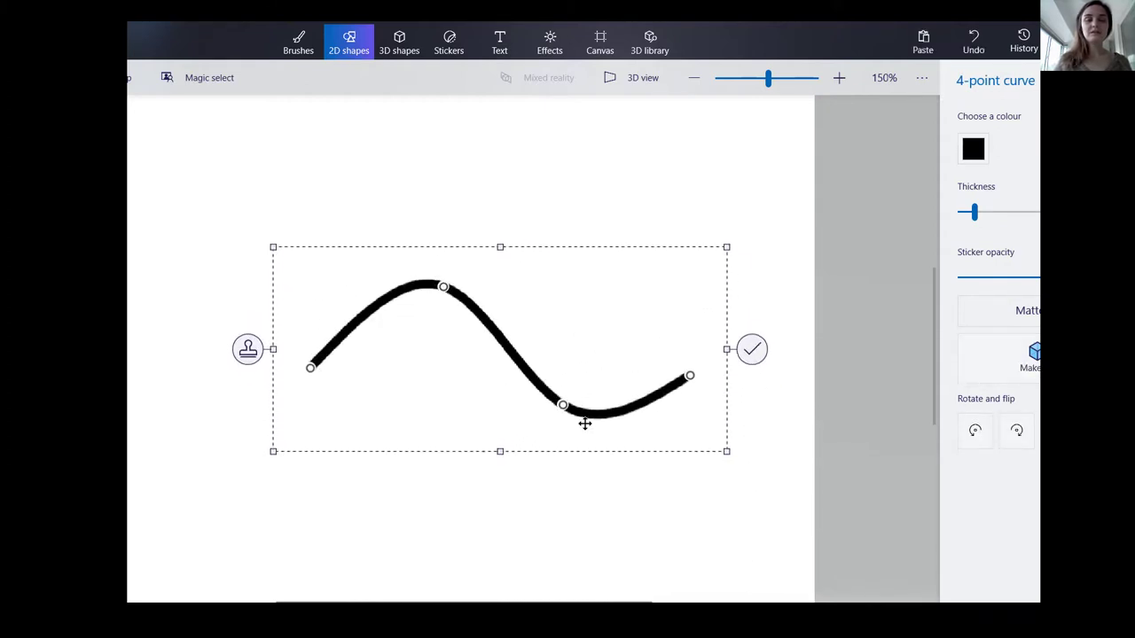
pyautogui.moveTo(562, 405); pyautogui.dragTo(584, 282)
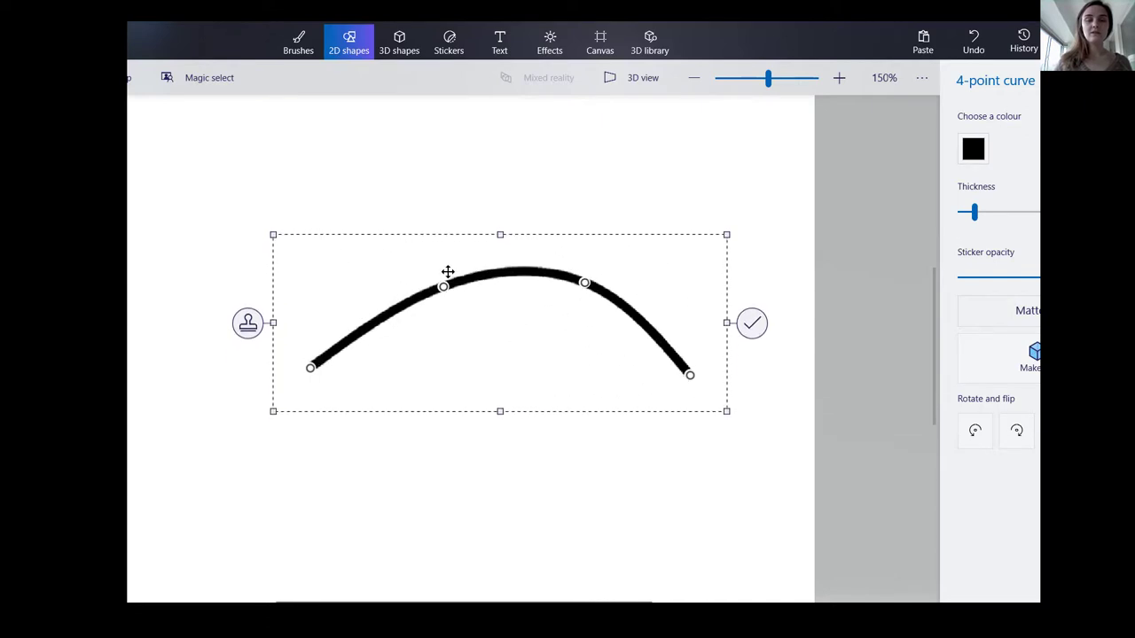
pyautogui.moveTo(444, 285); pyautogui.dragTo(428, 273)
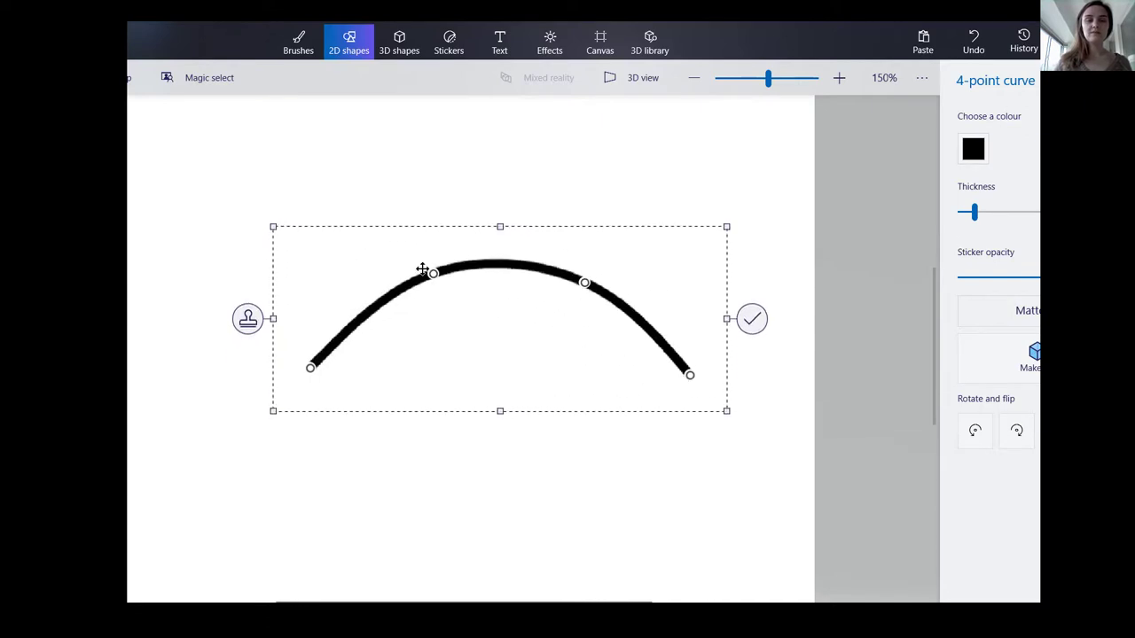
pyautogui.click(752, 318)
# - Add the first eye on the arch's left half: a narrow upright 4-point curve with a smaller marker-drawn arch inside it
pyautogui.click(1033, 136)
pyautogui.moveTo(438, 265); pyautogui.dragTo(400, 217)
pyautogui.moveTo(451, 278); pyautogui.dragTo(435, 203)
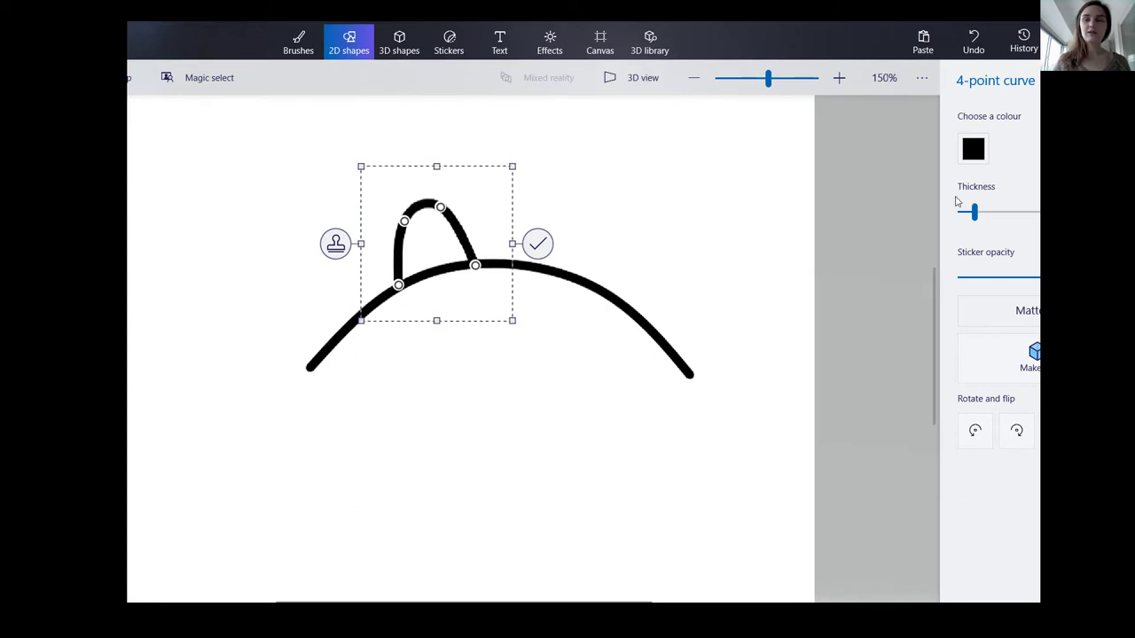
pyautogui.click(537, 244)
pyautogui.click(298, 40)
pyautogui.moveTo(420, 270)
pyautogui.mouseDown()
pyautogui.moveTo(420, 239)
pyautogui.moveTo(454, 267)
pyautogui.mouseUp()
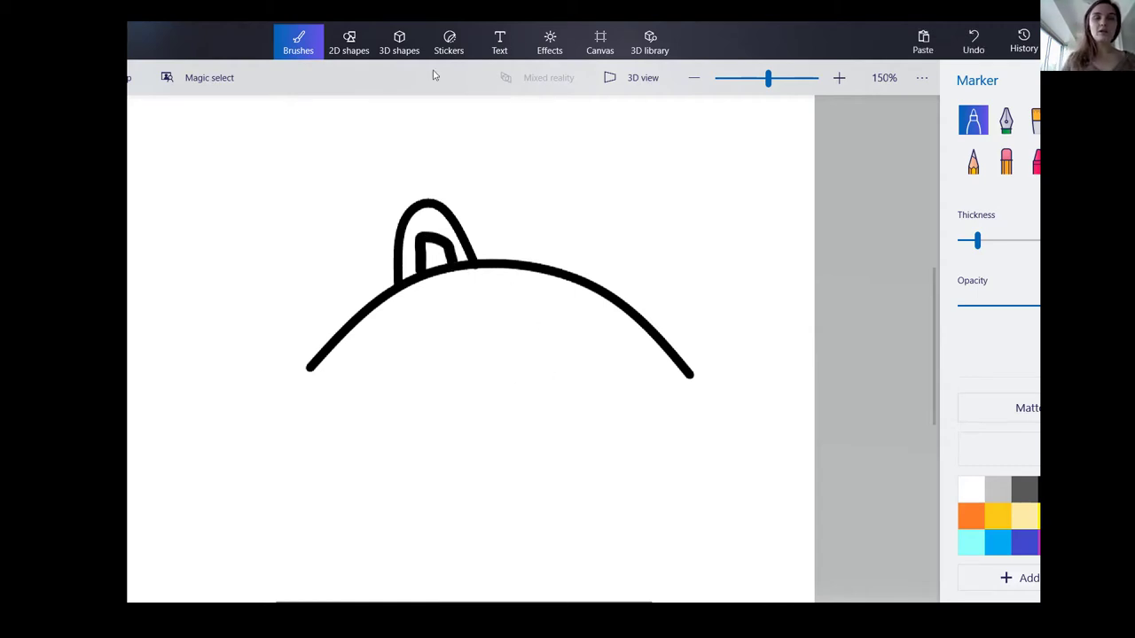
# - Draw a tall 4-point curve joining both ends of the low arch and passing above the eye as the head outline
pyautogui.click(349, 43)
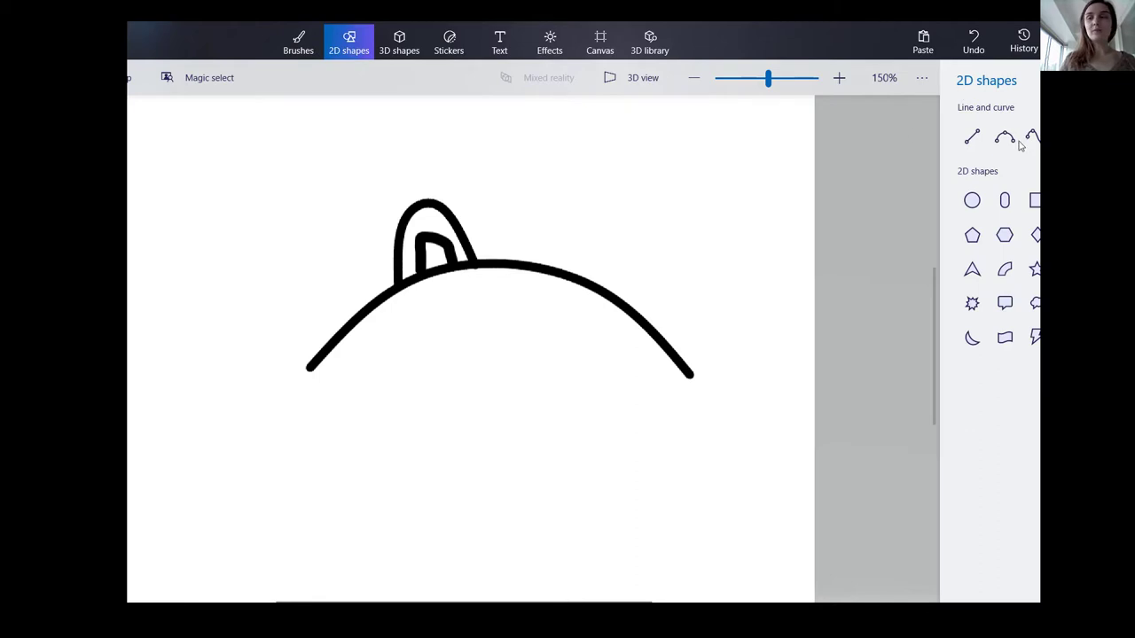
pyautogui.moveTo(303, 369); pyautogui.dragTo(690, 375)
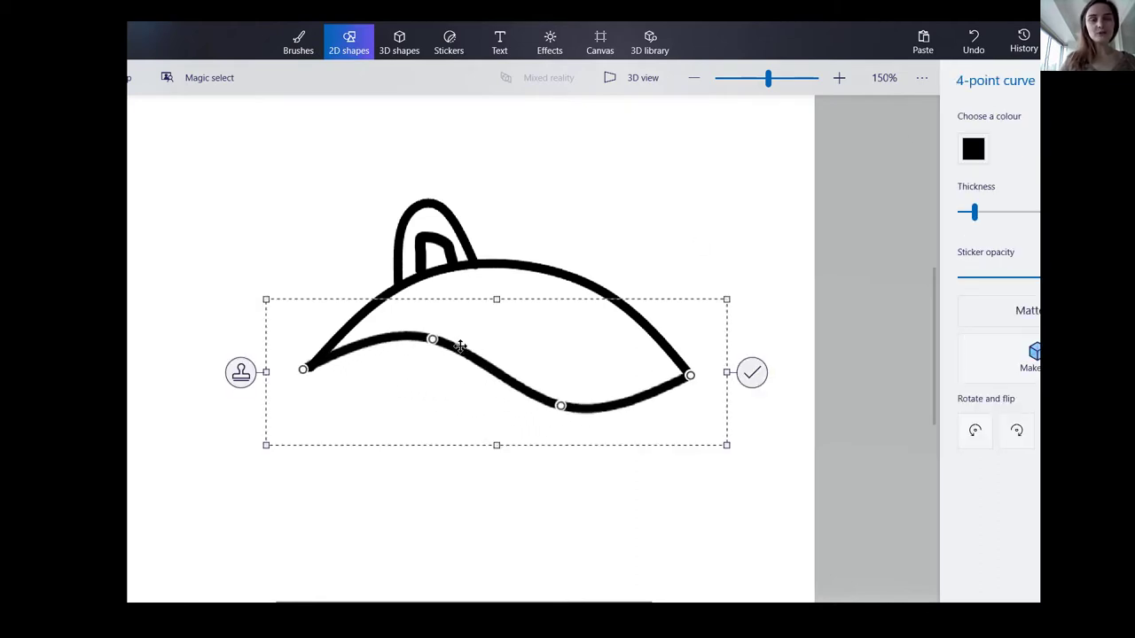
pyautogui.moveTo(431, 339); pyautogui.dragTo(421, 149)
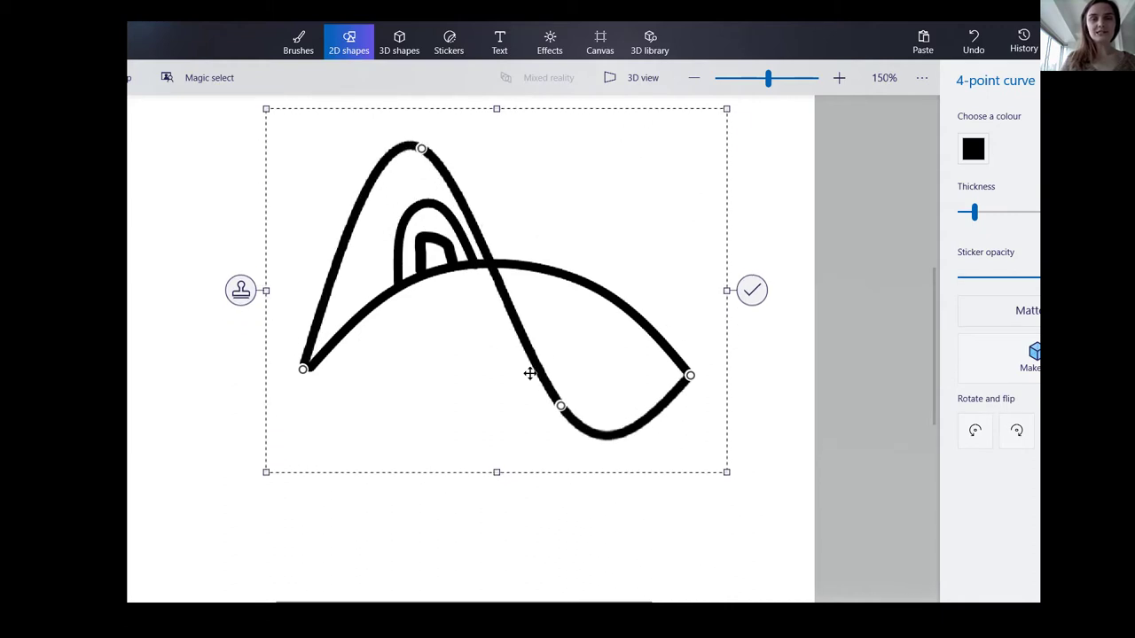
pyautogui.moveTo(560, 406); pyautogui.dragTo(604, 154)
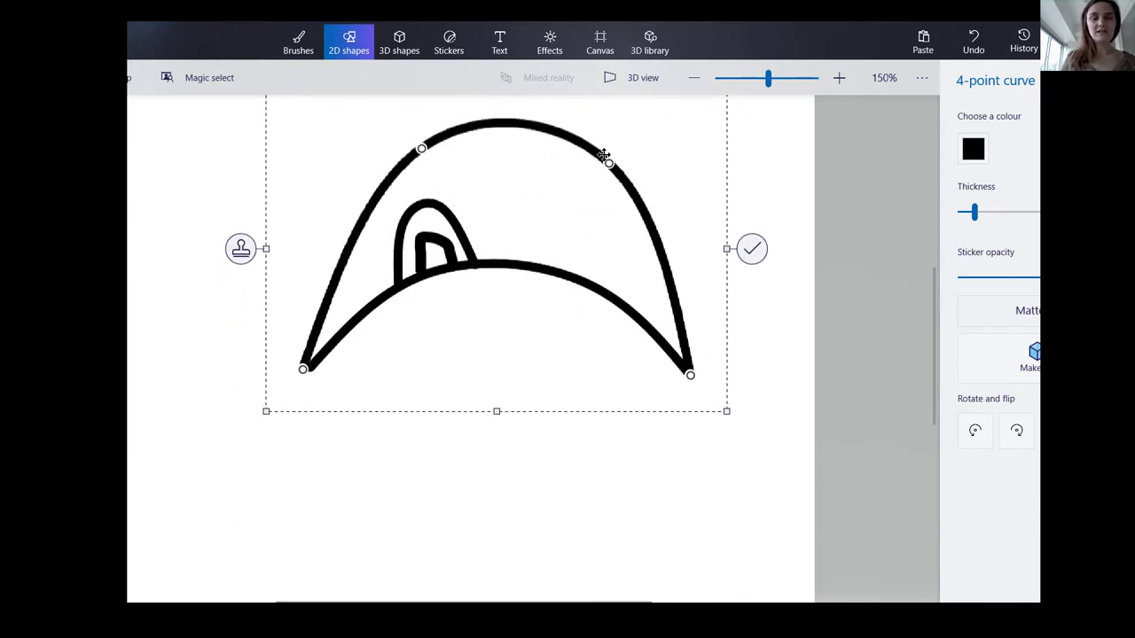
pyautogui.click(753, 248)
# - Draw short marker strokes radiating outward along the whole head outline as spiky hair
pyautogui.click(304, 44)
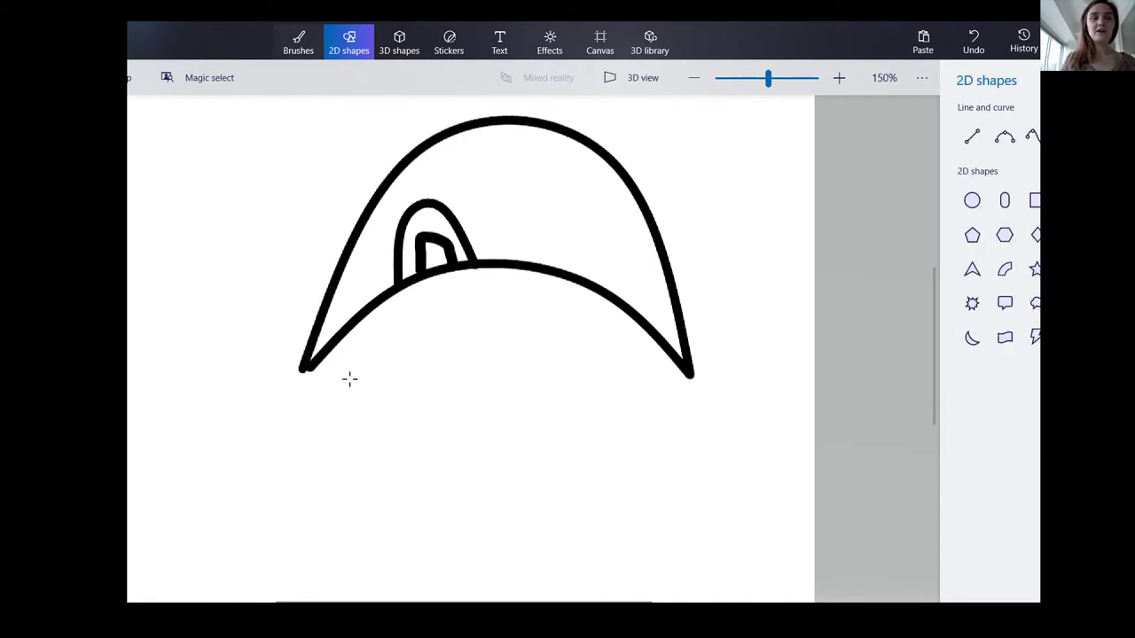
pyautogui.moveTo(307, 338)
pyautogui.mouseDown()
pyautogui.moveTo(267, 328)
pyautogui.moveTo(306, 253)
pyautogui.moveTo(296, 242)
pyautogui.moveTo(313, 198)
pyautogui.moveTo(306, 189)
pyautogui.moveTo(329, 148)
pyautogui.mouseUp()
pyautogui.moveTo(397, 163)
pyautogui.mouseDown()
pyautogui.moveTo(372, 131)
pyautogui.moveTo(411, 104)
pyautogui.mouseUp()
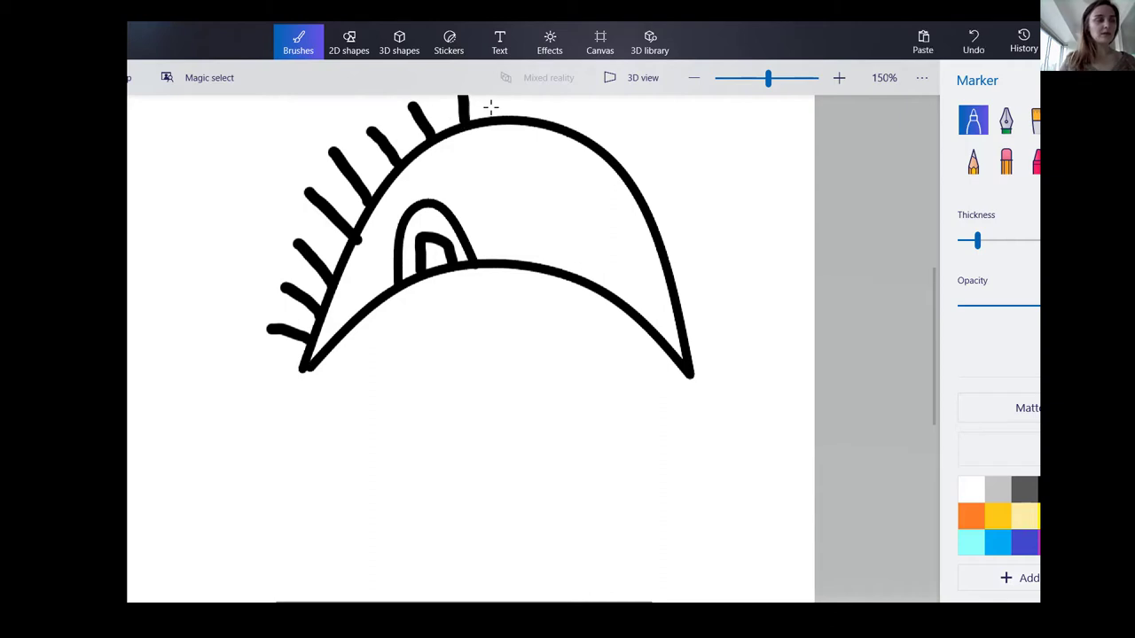
pyautogui.moveTo(514, 117)
pyautogui.mouseDown()
pyautogui.moveTo(514, 97)
pyautogui.moveTo(551, 115)
pyautogui.moveTo(595, 114)
pyautogui.moveTo(621, 133)
pyautogui.moveTo(629, 122)
pyautogui.mouseUp()
pyautogui.moveTo(628, 170); pyautogui.dragTo(662, 153)
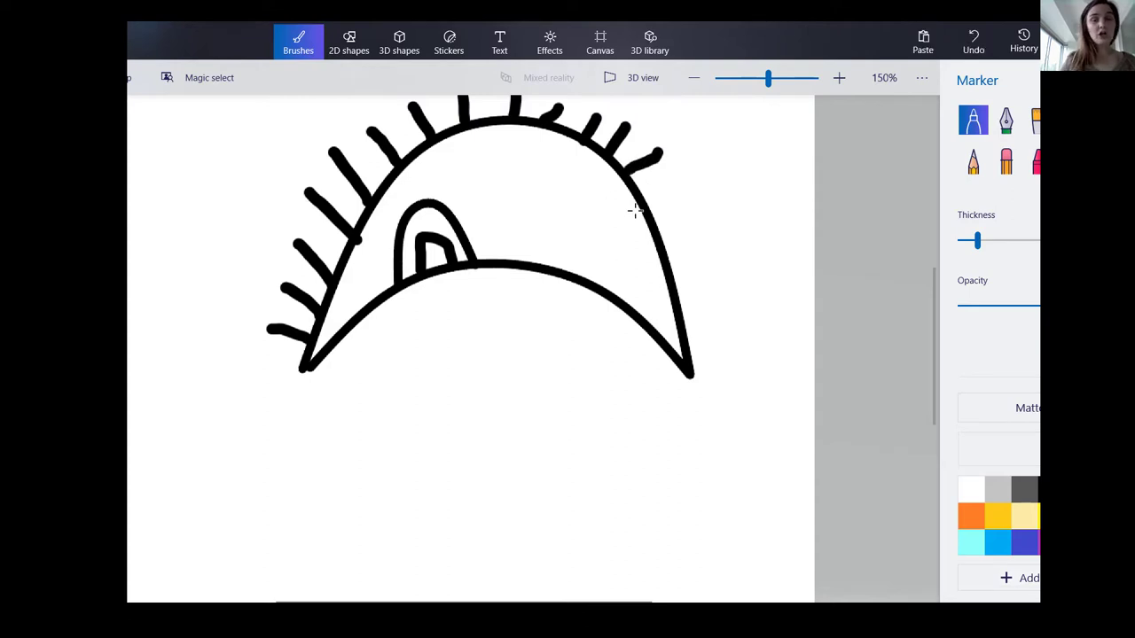
pyautogui.moveTo(642, 201); pyautogui.dragTo(695, 186)
pyautogui.moveTo(659, 235); pyautogui.dragTo(707, 223)
pyautogui.moveTo(672, 275); pyautogui.dragTo(709, 262)
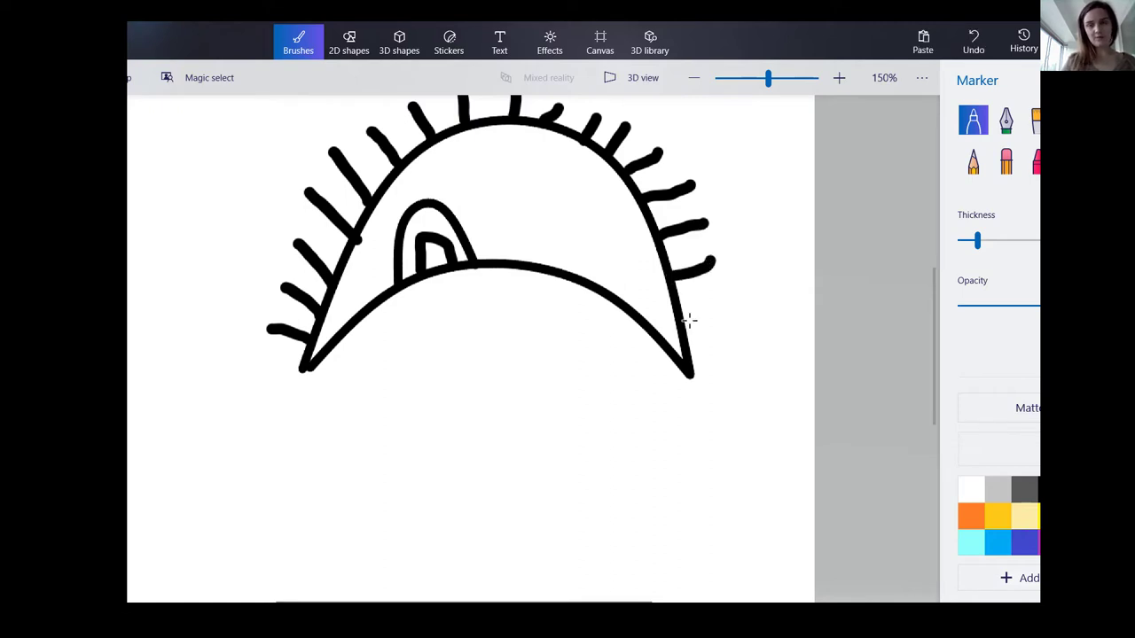
pyautogui.moveTo(685, 315); pyautogui.dragTo(727, 301)
pyautogui.moveTo(688, 349); pyautogui.dragTo(743, 338)
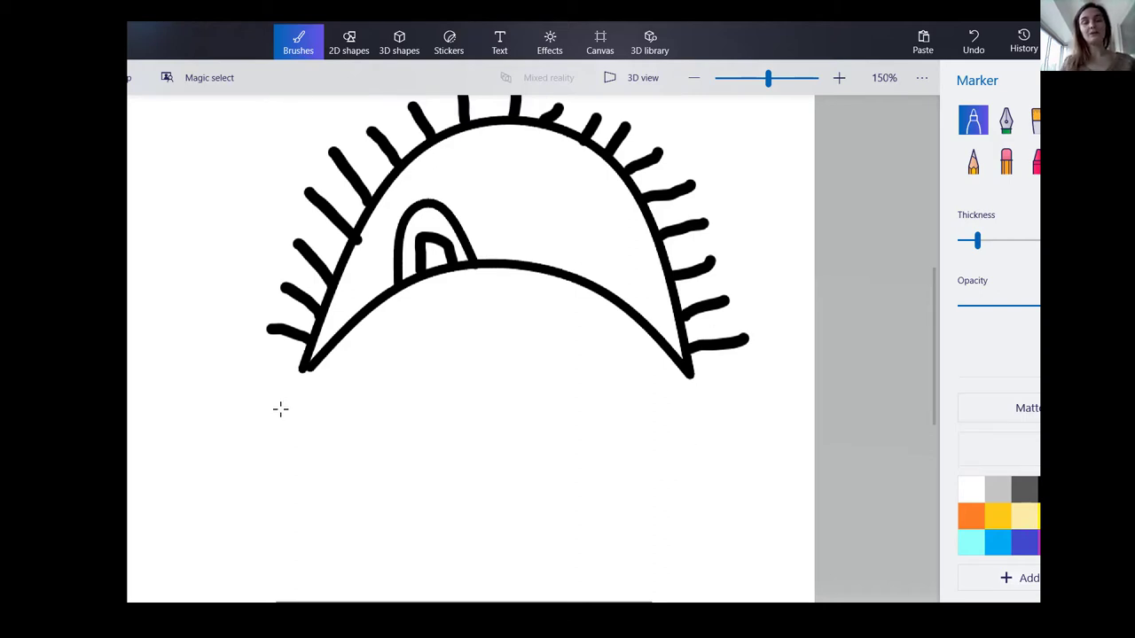
pyautogui.moveTo(562, 94); pyautogui.dragTo(552, 111)
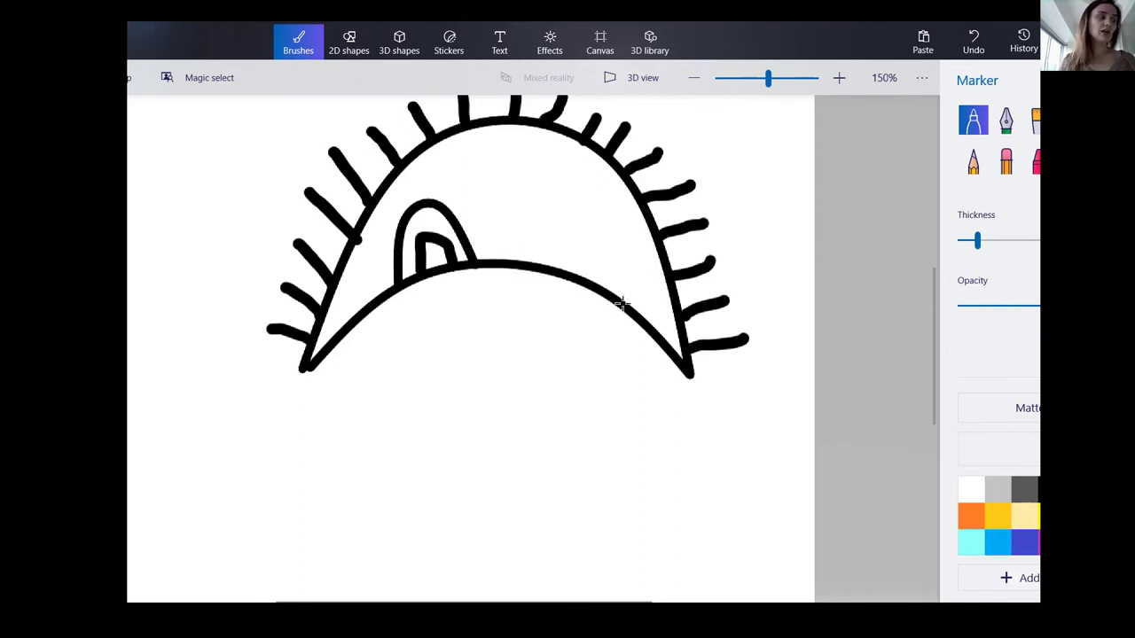
# - Draw an open mouth below the low arch from a straight horizontal line and a 4-point curve bowed downward between its ends
pyautogui.click(349, 44)
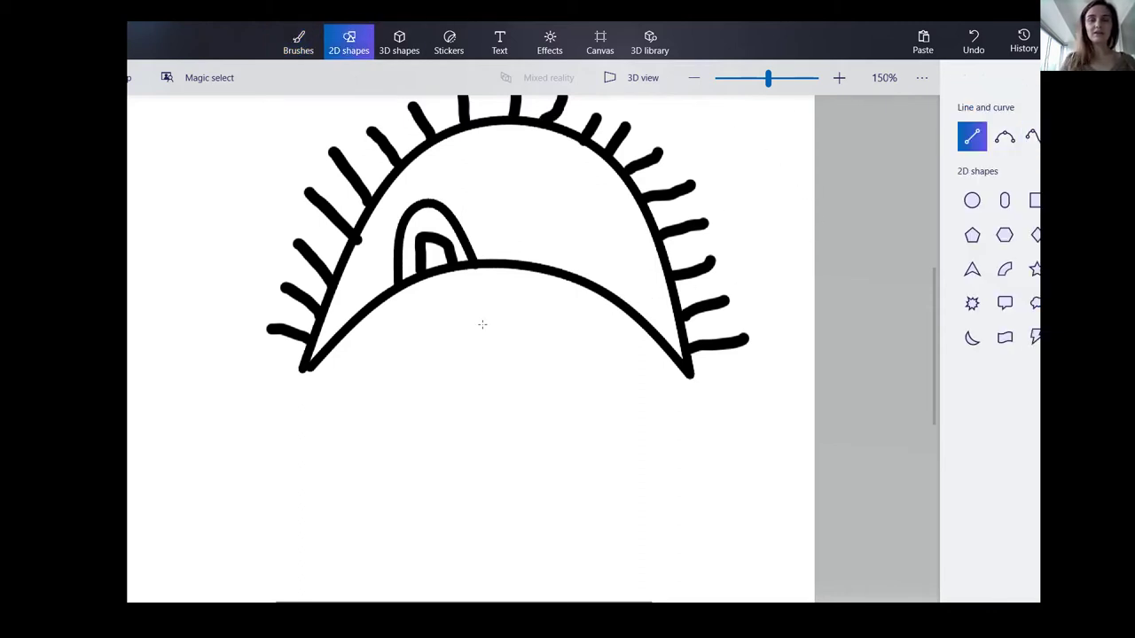
pyautogui.moveTo(394, 362); pyautogui.dragTo(618, 362)
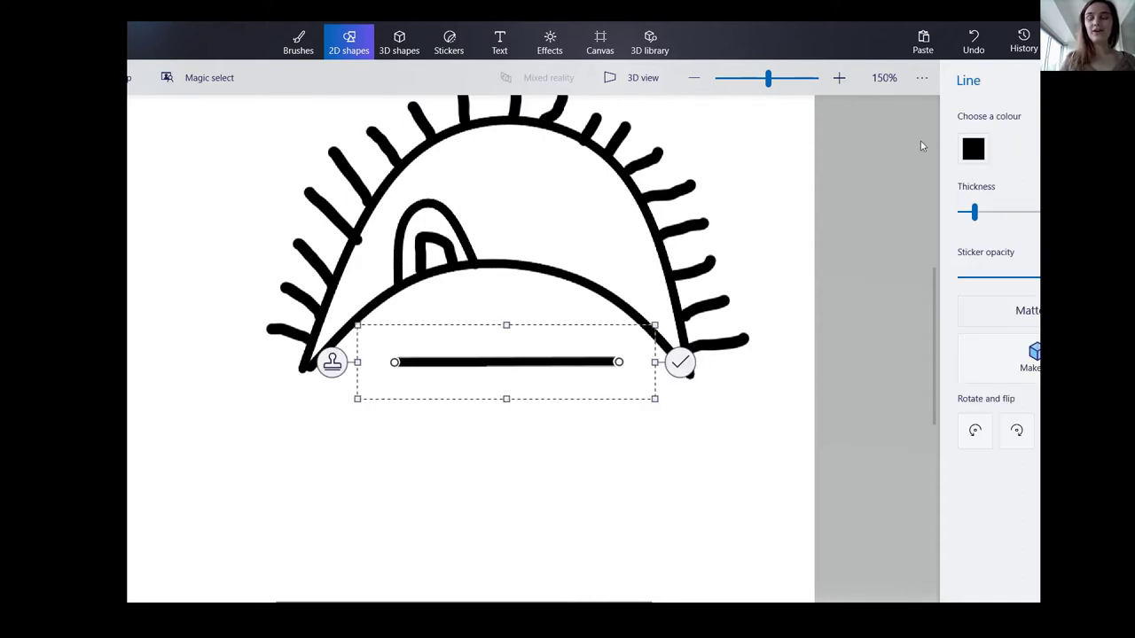
pyautogui.click(677, 370)
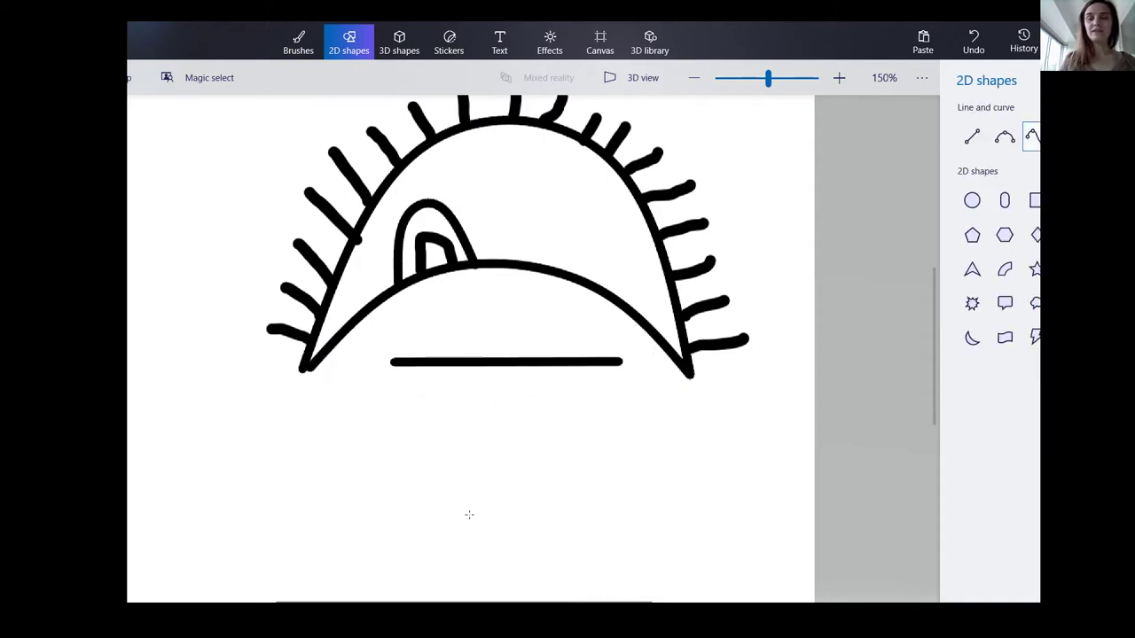
pyautogui.moveTo(519, 357)
pyautogui.mouseDown()
pyautogui.moveTo(543, 379)
pyautogui.moveTo(469, 348)
pyautogui.moveTo(468, 432)
pyautogui.mouseUp()
pyautogui.moveTo(542, 378); pyautogui.dragTo(560, 424)
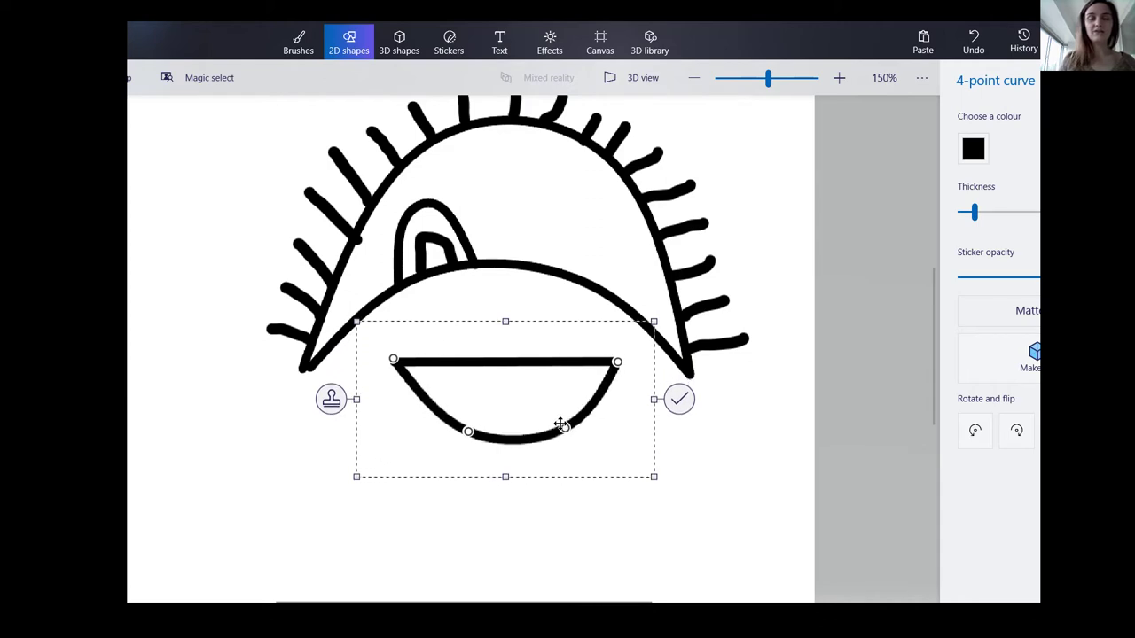
pyautogui.click(680, 399)
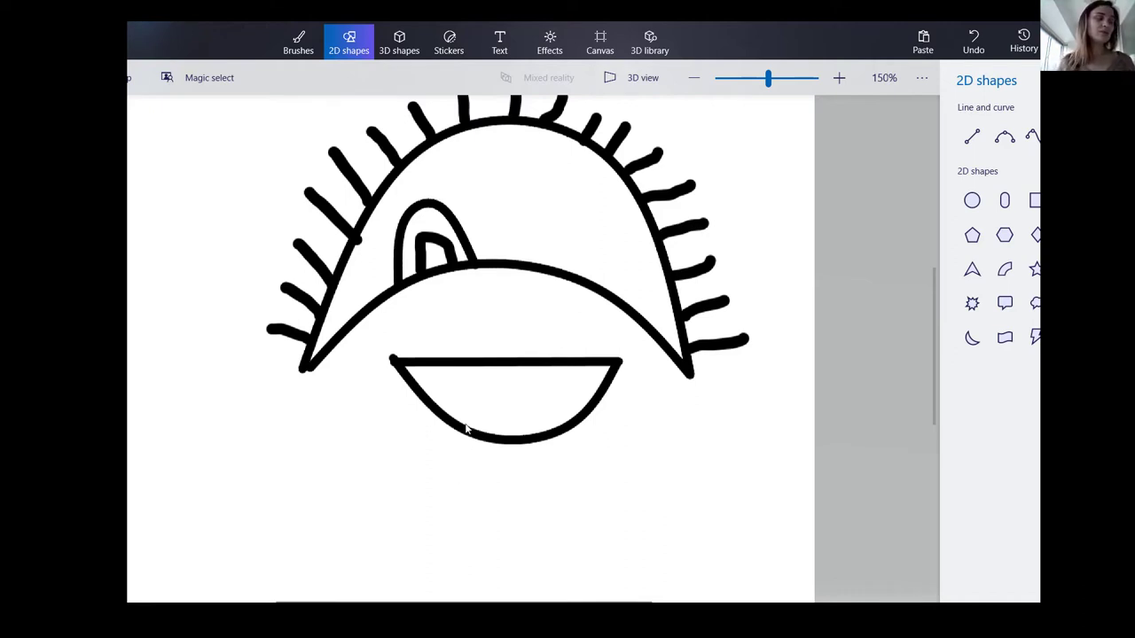
# - Add the second eye on the arch's right half: a narrow upright 4-point curve with a smaller marker-drawn arch inside it
pyautogui.click(1030, 138)
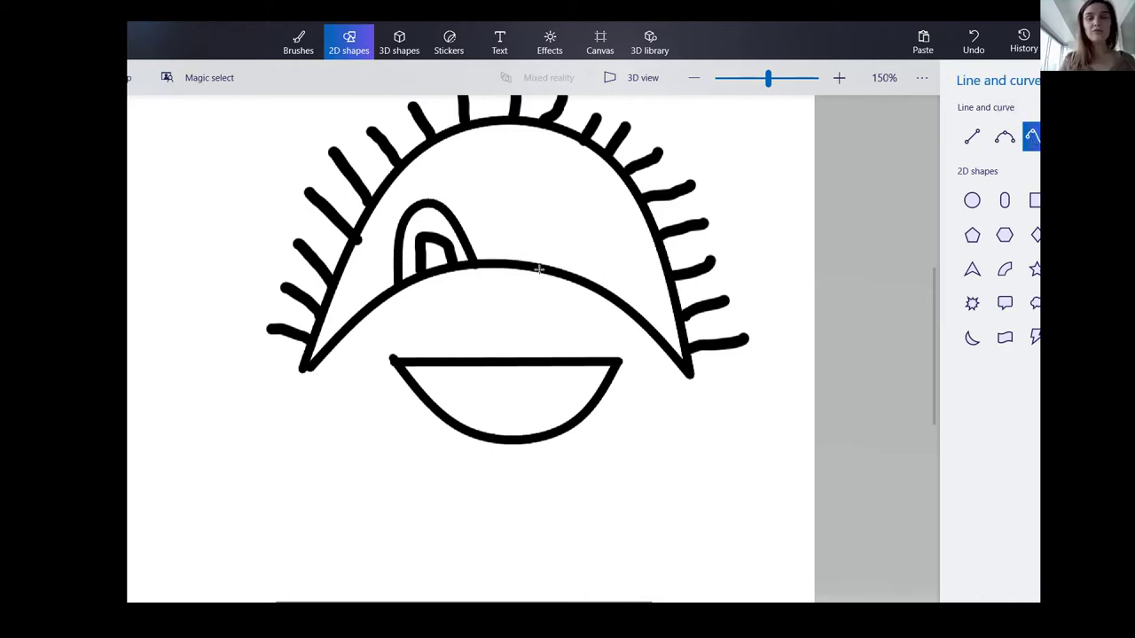
pyautogui.moveTo(584, 275)
pyautogui.mouseDown()
pyautogui.moveTo(587, 287)
pyautogui.moveTo(576, 210)
pyautogui.mouseUp()
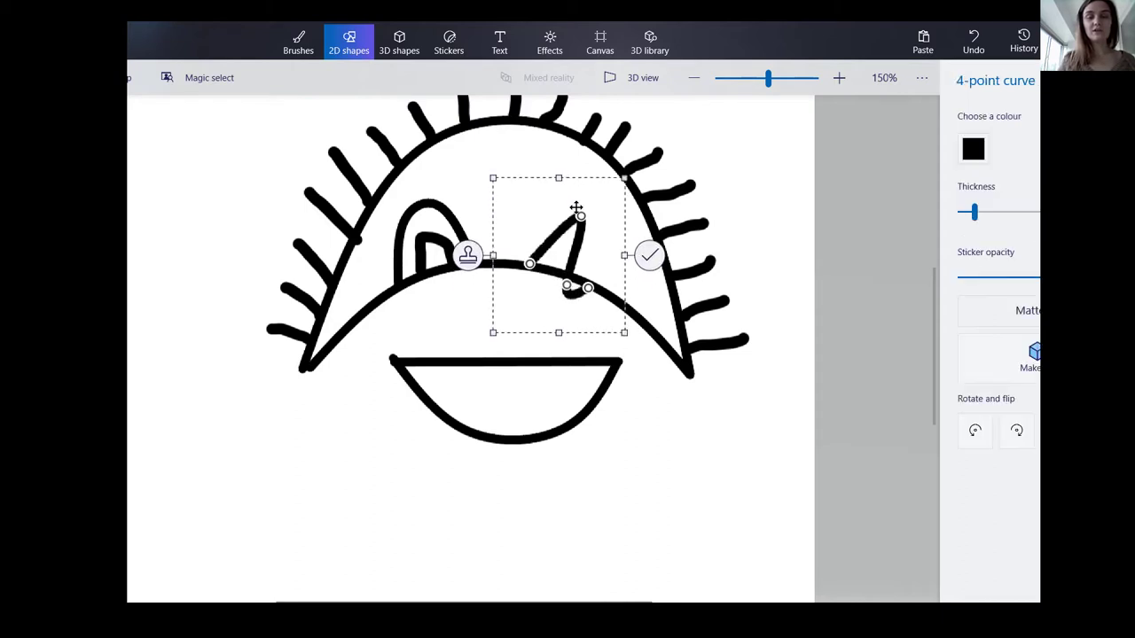
pyautogui.moveTo(572, 282); pyautogui.dragTo(558, 203)
pyautogui.moveTo(612, 228); pyautogui.dragTo(601, 227)
pyautogui.click(665, 246)
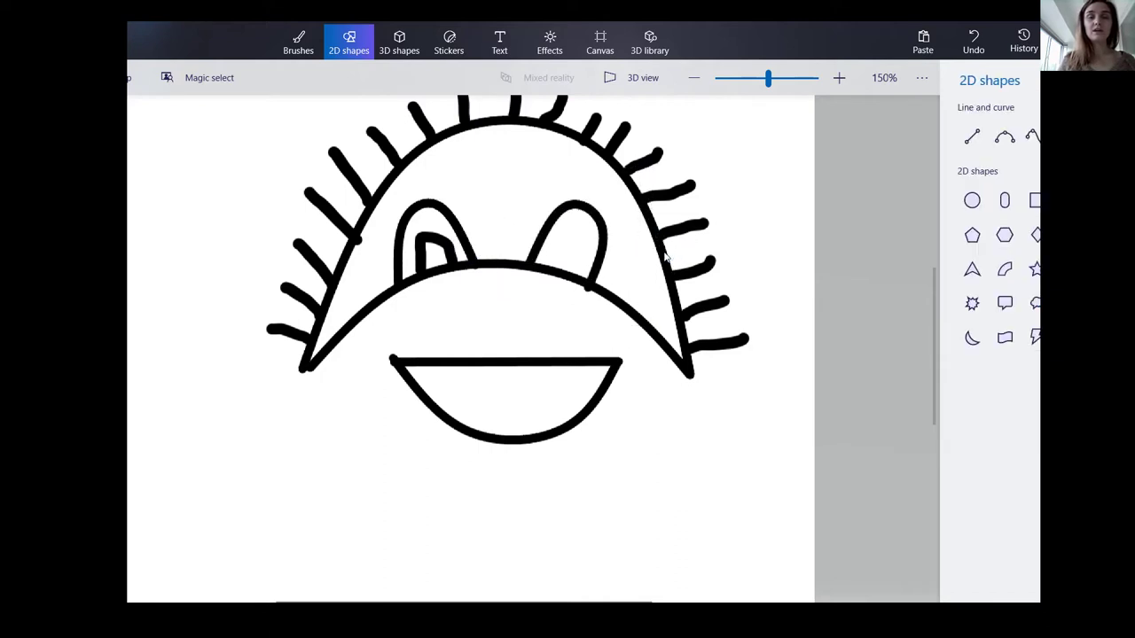
pyautogui.click(301, 41)
pyautogui.moveTo(550, 264); pyautogui.dragTo(564, 243)
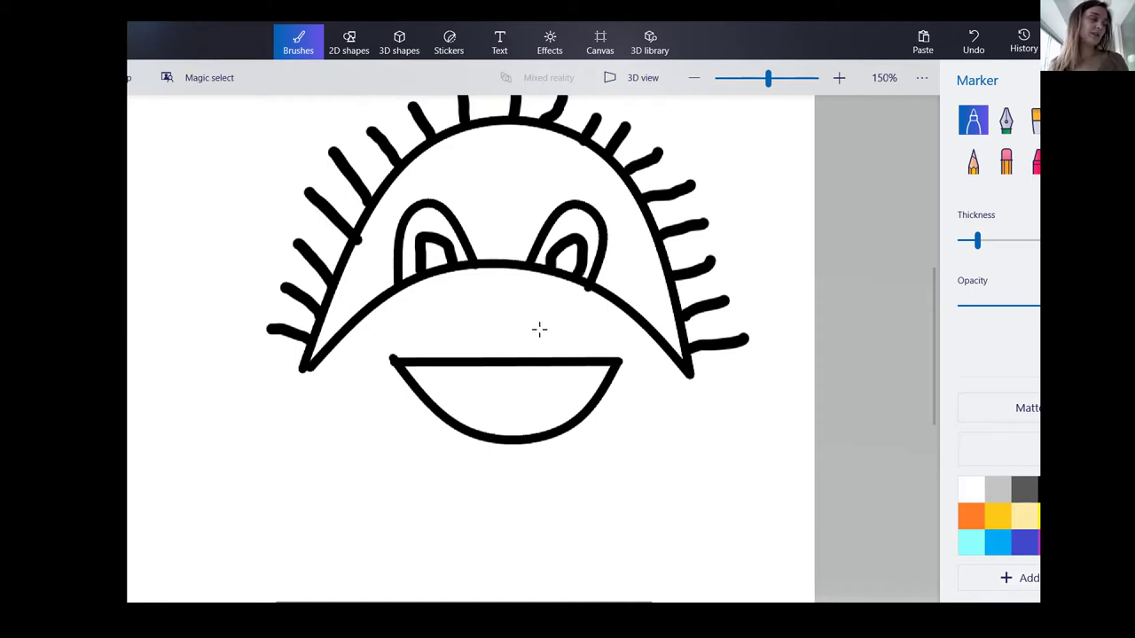
# - Place a small unfilled oval with a black outline just below the head outline's right end as the inner ear
pyautogui.click(364, 43)
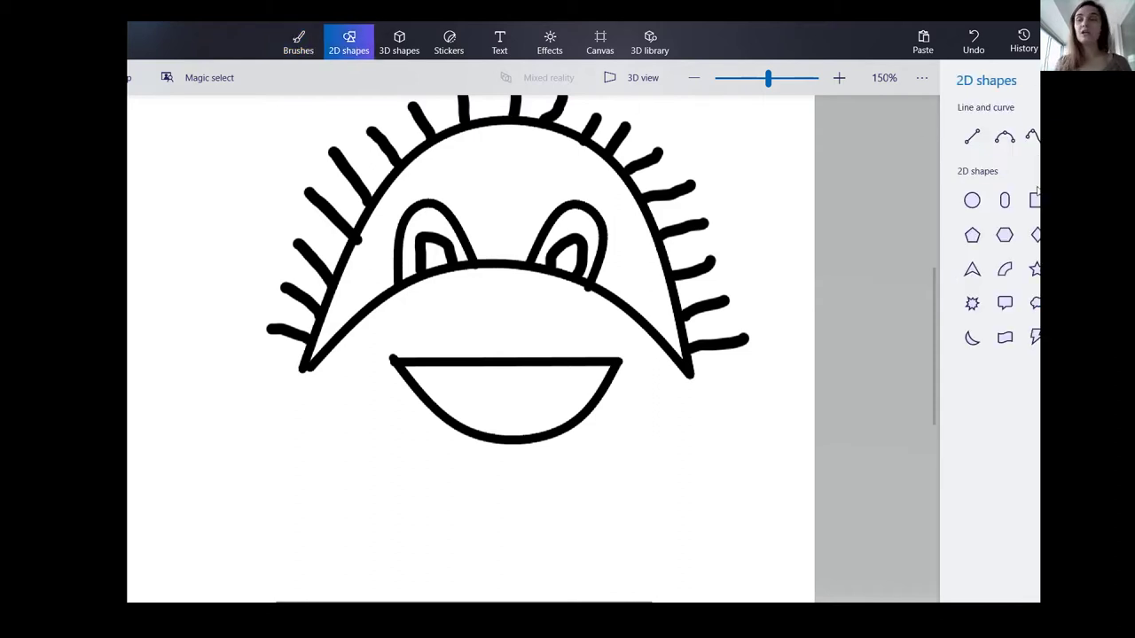
pyautogui.click(975, 203)
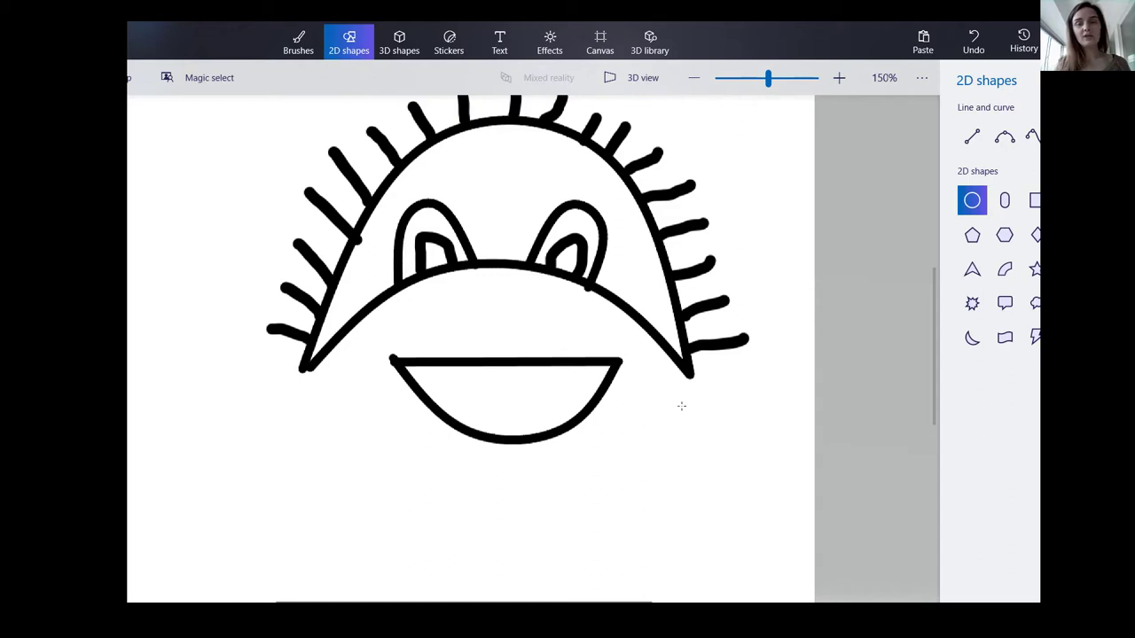
pyautogui.moveTo(714, 418); pyautogui.dragTo(759, 454)
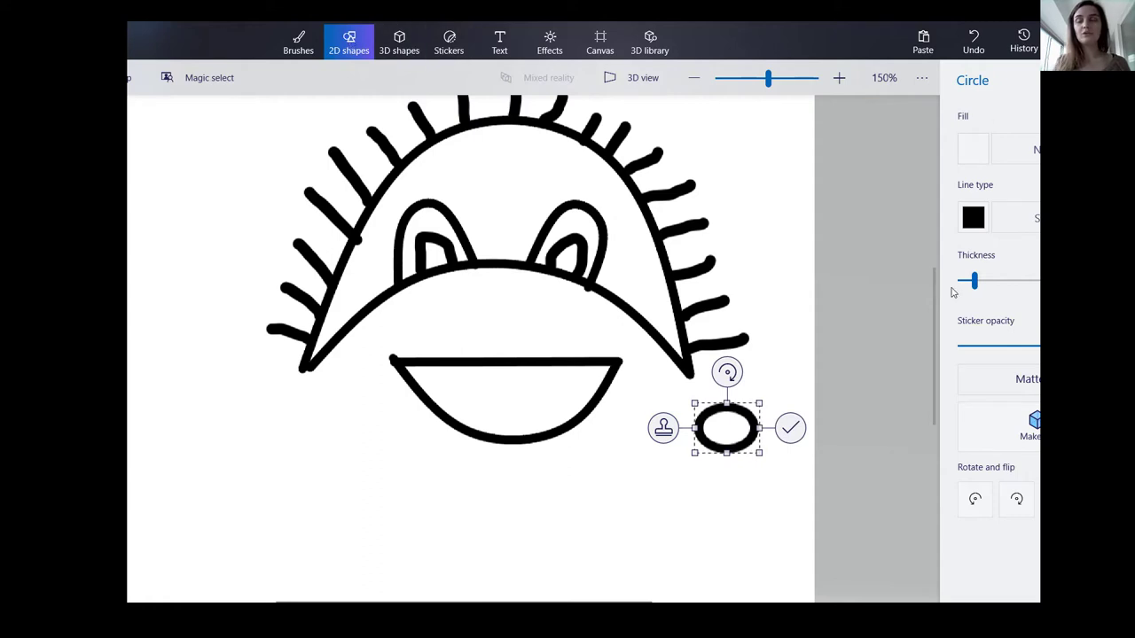
pyautogui.click(853, 281)
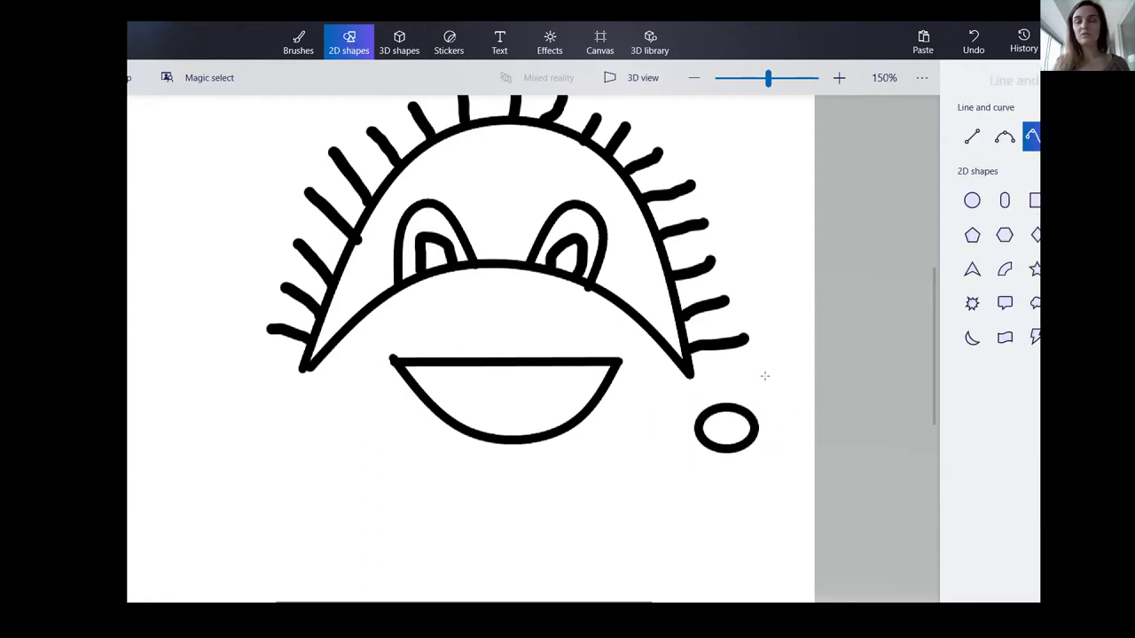
# - Wrap a 4-point curve around the right oval as the outer ear, starting at the head outline's right end
pyautogui.moveTo(688, 373); pyautogui.dragTo(693, 479)
pyautogui.moveTo(718, 415)
pyautogui.mouseDown()
pyautogui.moveTo(775, 400)
pyautogui.moveTo(784, 412)
pyautogui.mouseUp()
pyautogui.moveTo(683, 443); pyautogui.dragTo(769, 461)
pyautogui.moveTo(691, 459); pyautogui.dragTo(689, 477)
pyautogui.moveTo(682, 374); pyautogui.dragTo(692, 381)
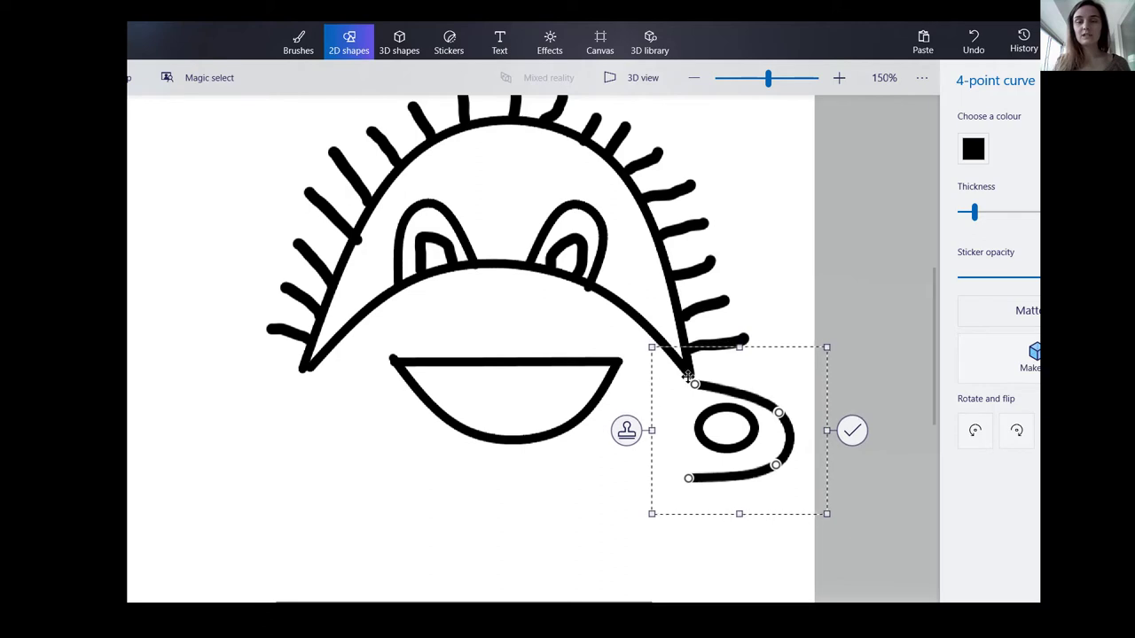
pyautogui.moveTo(688, 478); pyautogui.dragTo(680, 469)
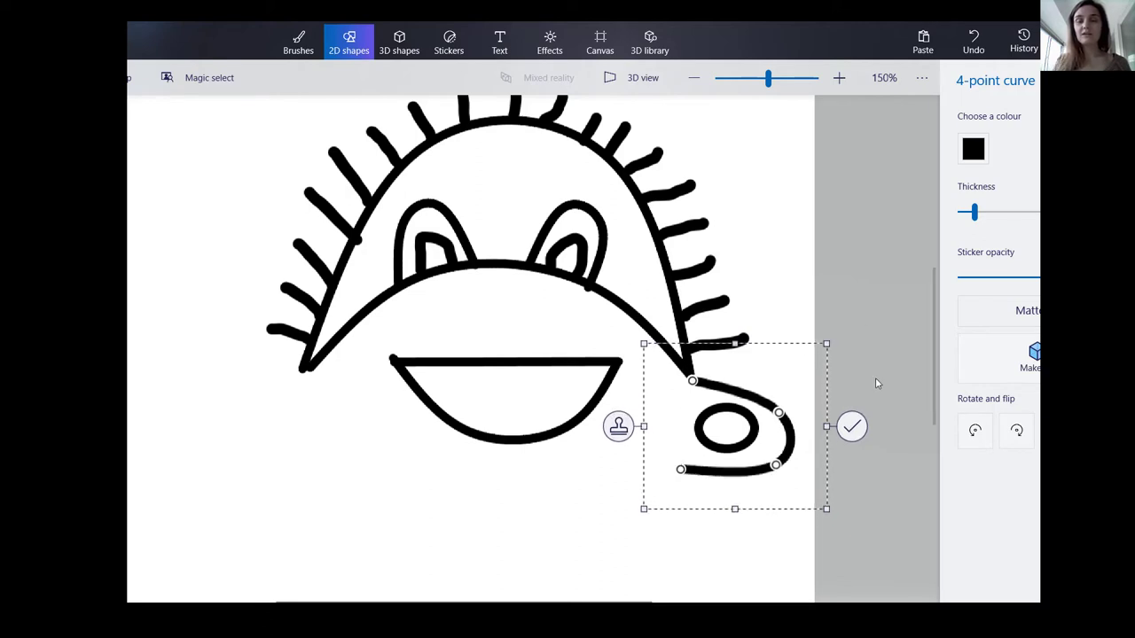
pyautogui.click(852, 427)
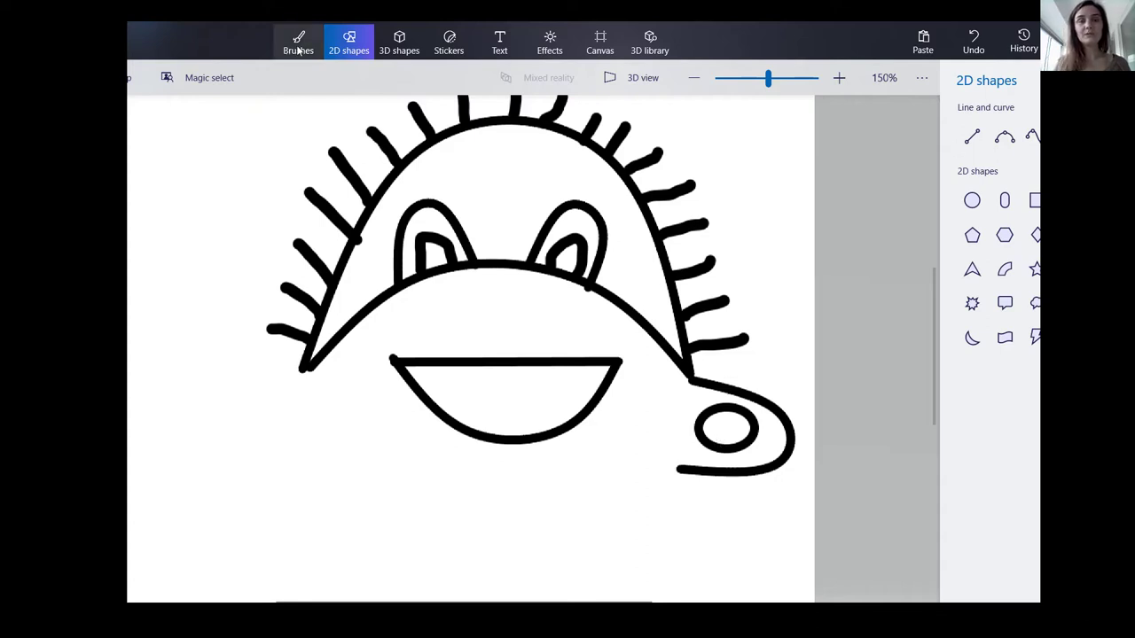
# - Place a matching small unfilled oval just below the head outline's left end as the other inner ear
pyautogui.click(974, 201)
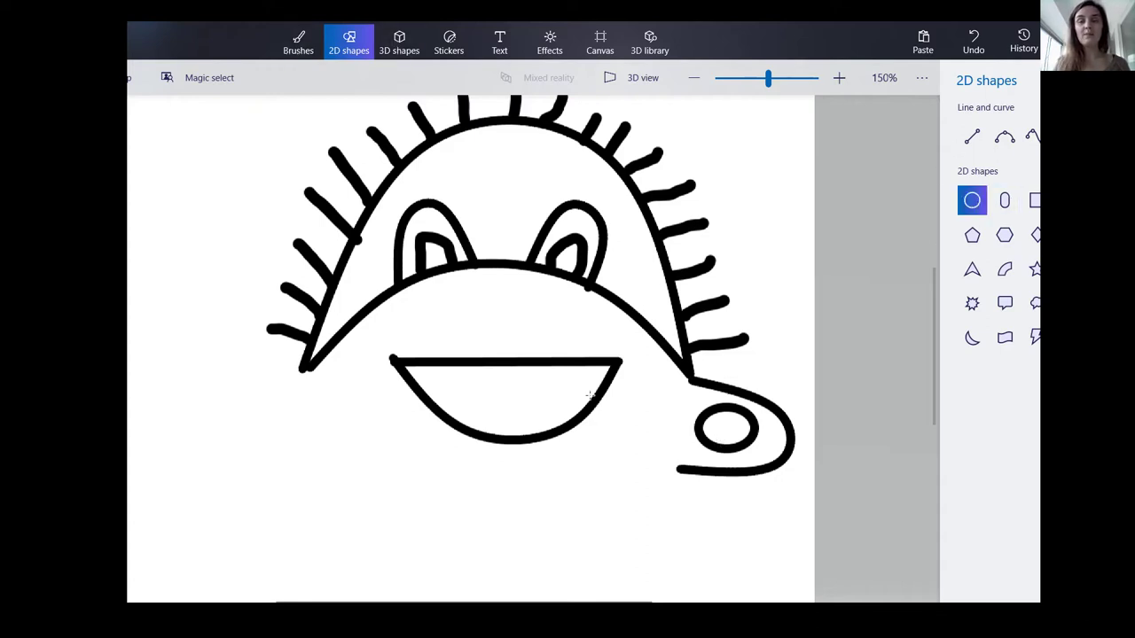
pyautogui.moveTo(285, 430); pyautogui.dragTo(282, 454)
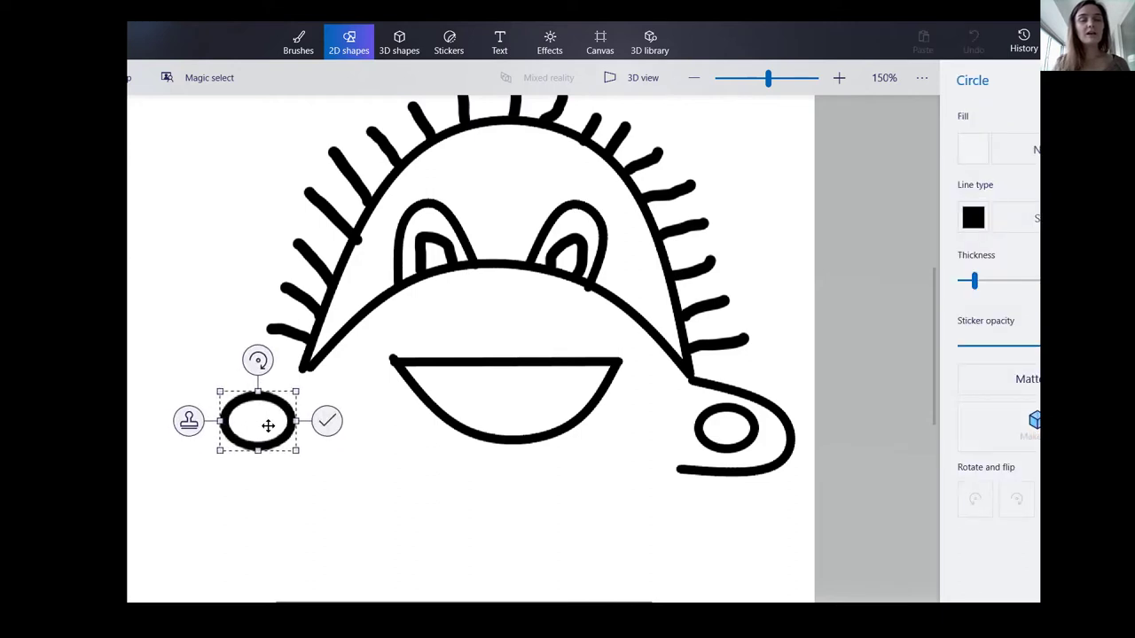
pyautogui.click(327, 420)
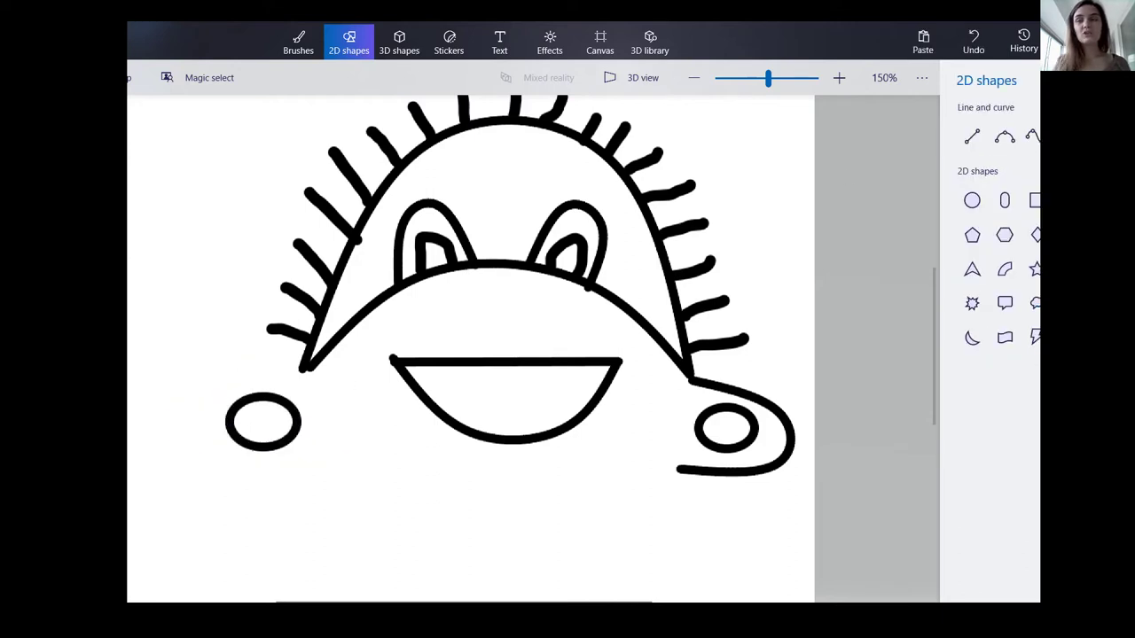
# - Wrap a 4-point curve around the left oval as the outer ear, starting at the head outline's left end
pyautogui.click(1032, 136)
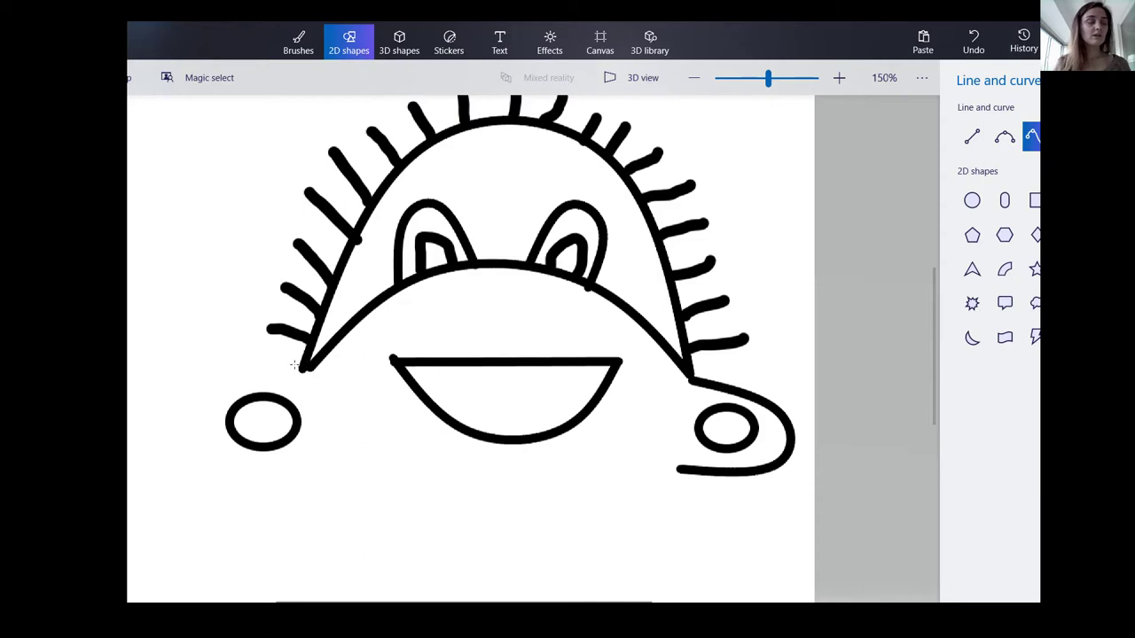
pyautogui.moveTo(298, 371)
pyautogui.mouseDown()
pyautogui.moveTo(295, 438)
pyautogui.moveTo(319, 475)
pyautogui.mouseUp()
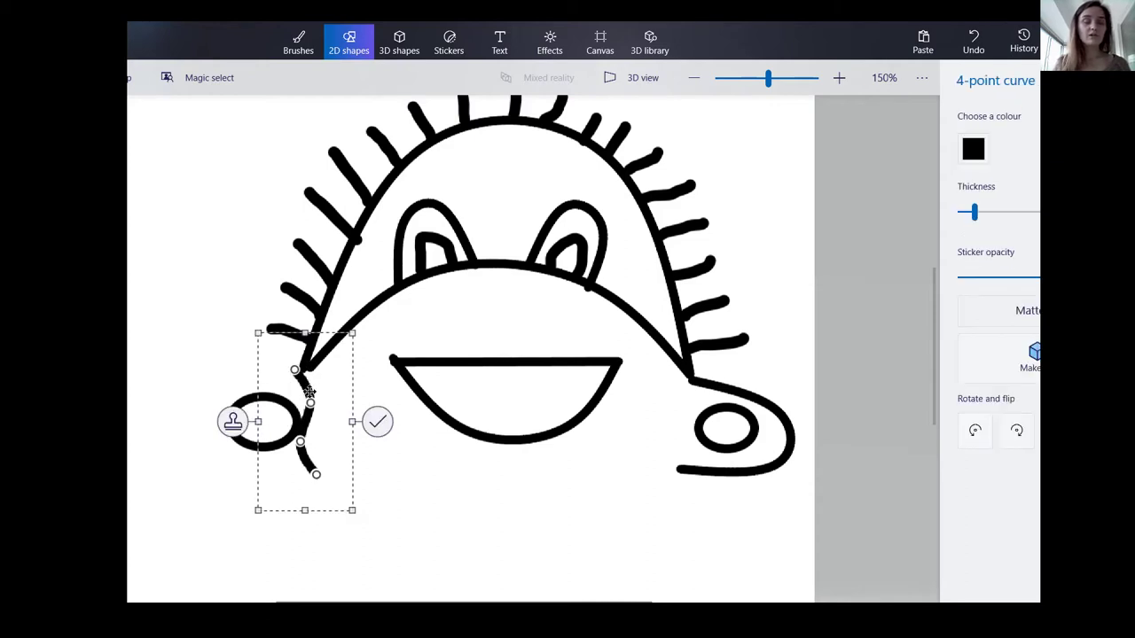
pyautogui.moveTo(313, 393); pyautogui.dragTo(199, 395)
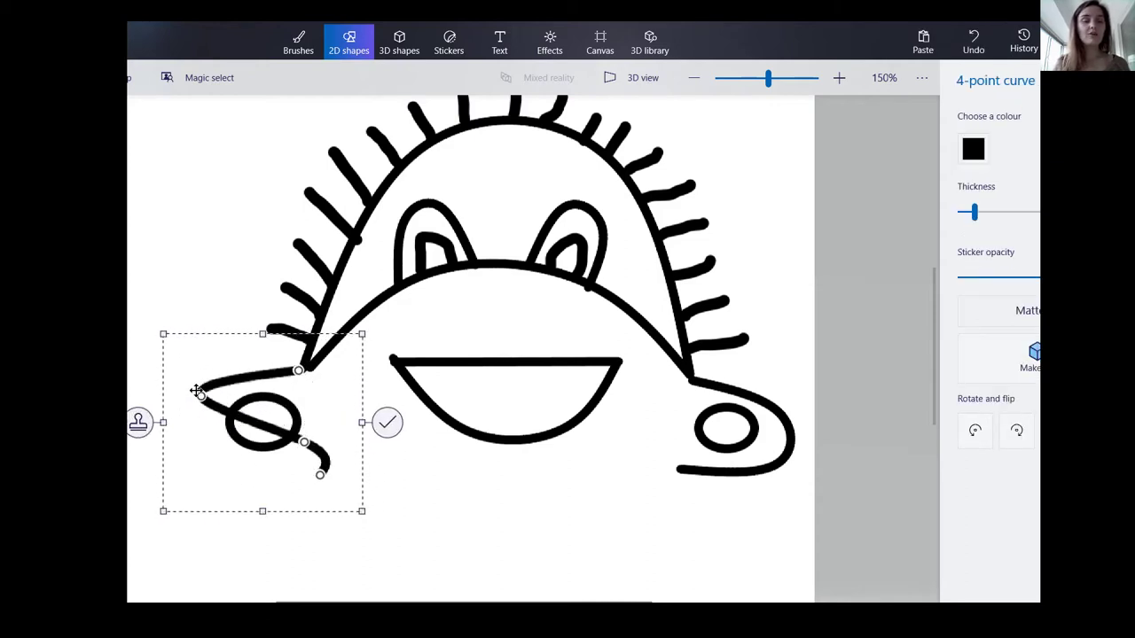
pyautogui.moveTo(303, 441); pyautogui.dragTo(212, 463)
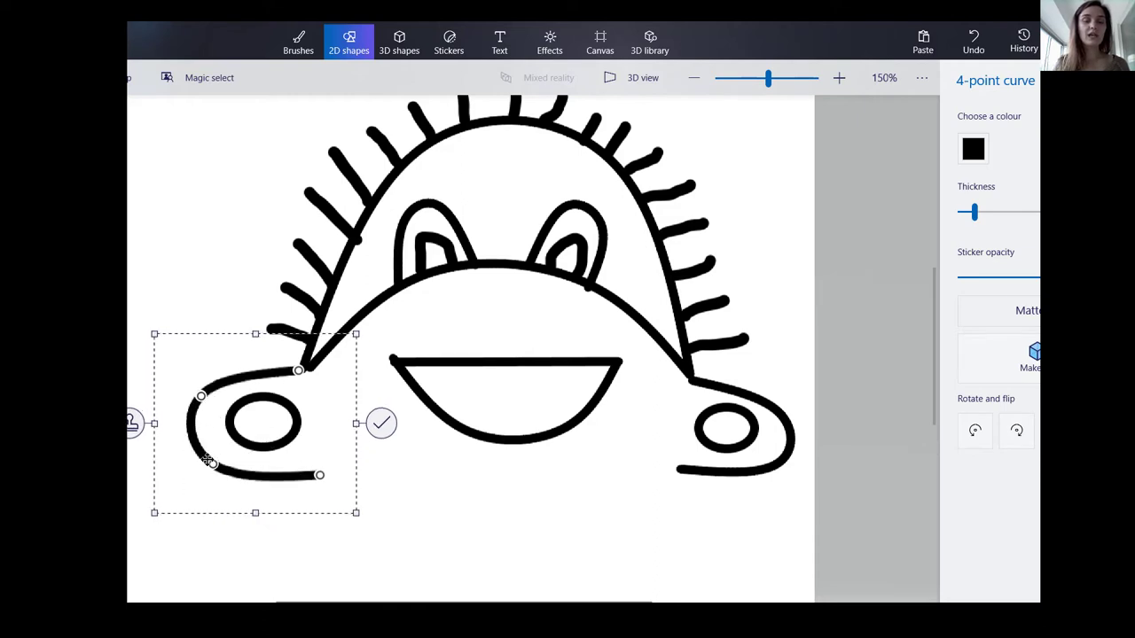
pyautogui.moveTo(319, 475); pyautogui.dragTo(310, 464)
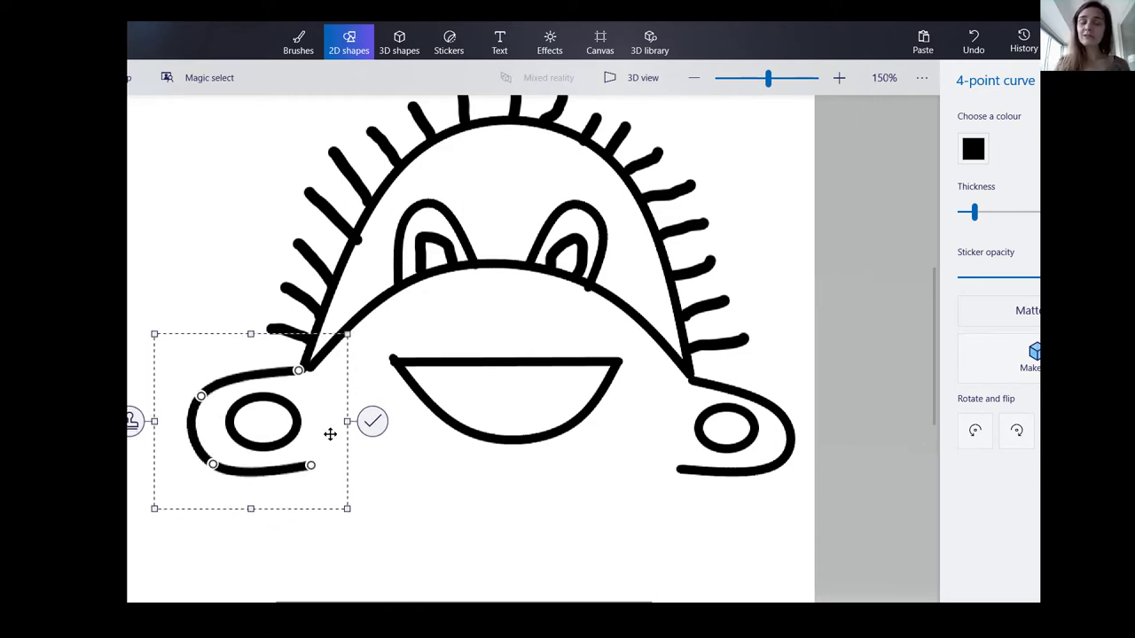
pyautogui.click(370, 429)
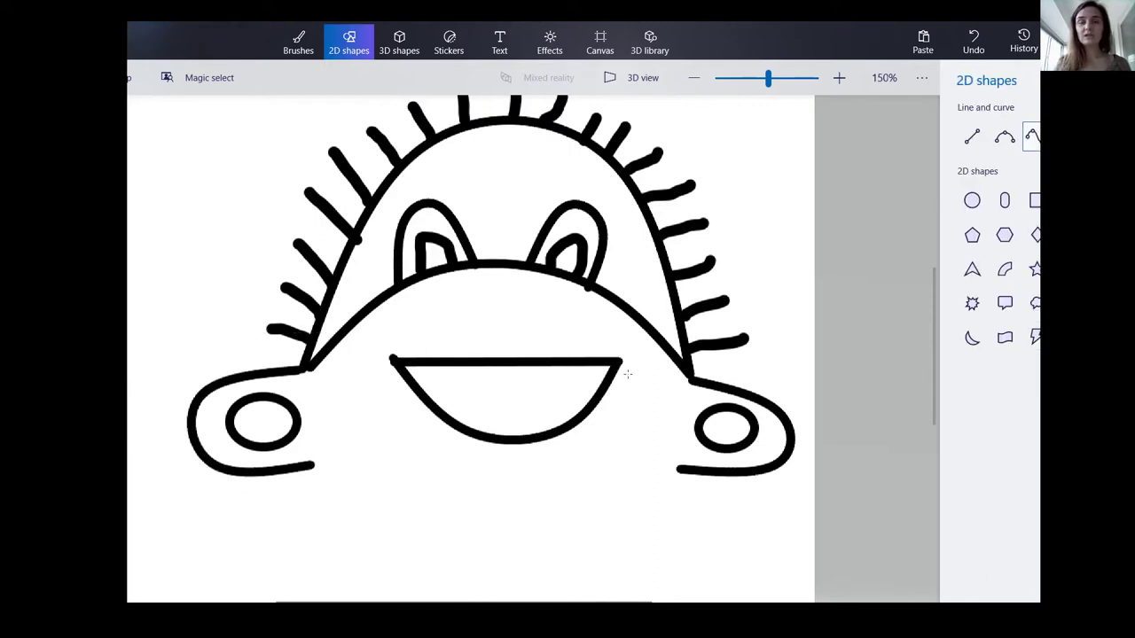
# - Join the lower ends of both ears with a 4-point curve bowed downward below the mouth as the chin
pyautogui.moveTo(311, 467)
pyautogui.mouseDown()
pyautogui.moveTo(603, 522)
pyautogui.moveTo(680, 475)
pyautogui.mouseUp()
pyautogui.click(558, 503)
pyautogui.click(488, 451)
pyautogui.moveTo(430, 448); pyautogui.dragTo(420, 529)
pyautogui.moveTo(552, 501); pyautogui.dragTo(570, 533)
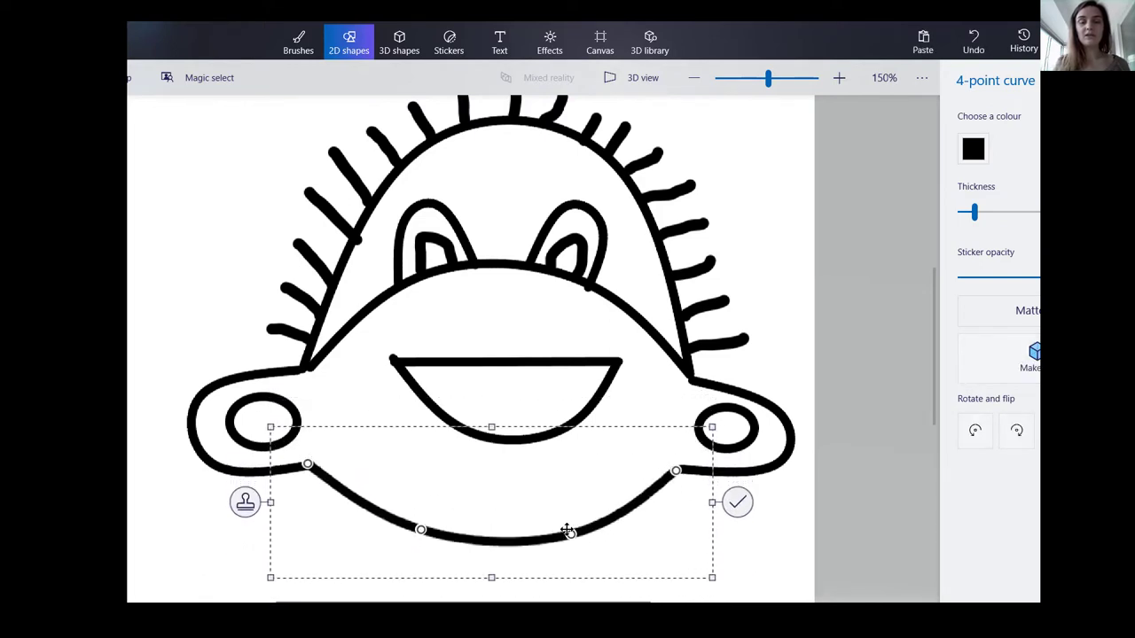
pyautogui.click(738, 504)
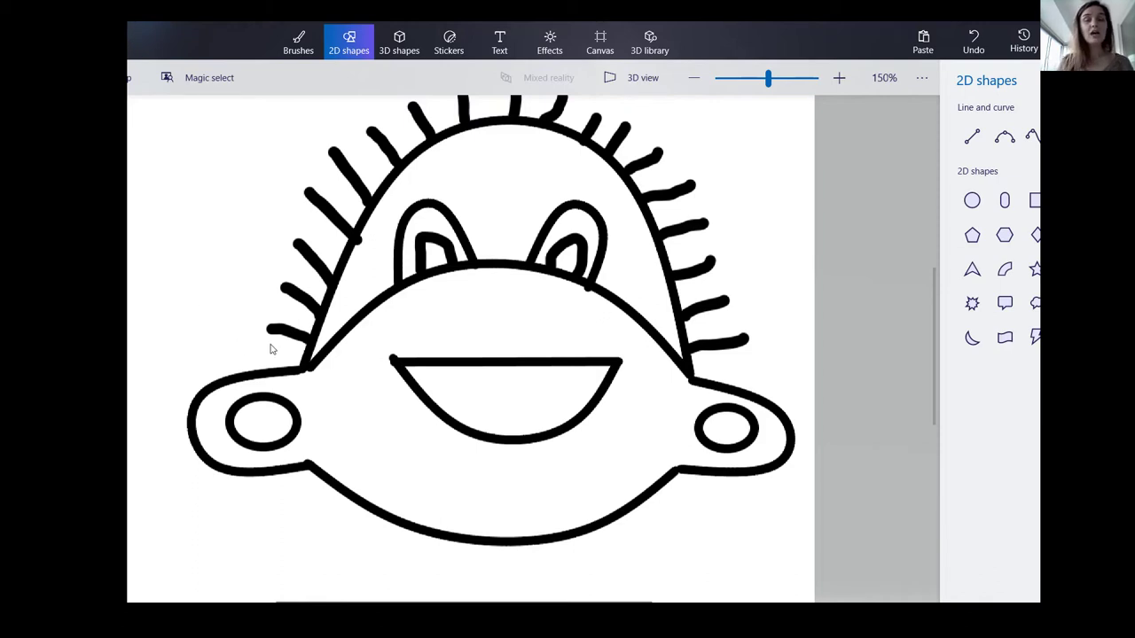
# - Draw a row of rounded teeth with the marker along the underside of the mouth's upper line
pyautogui.click(298, 42)
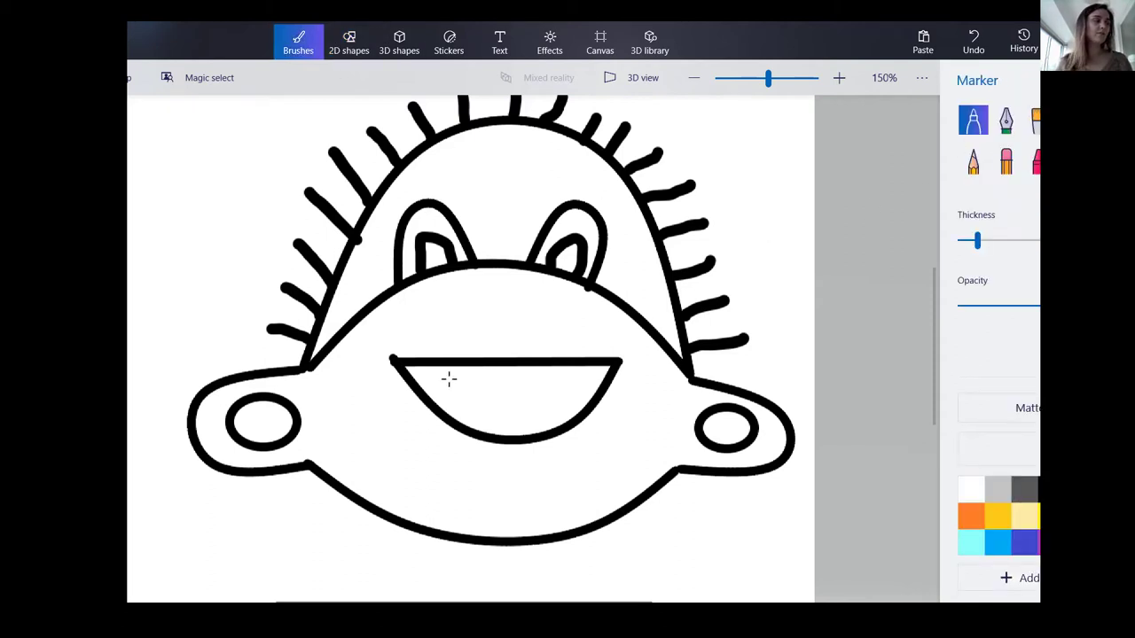
pyautogui.moveTo(400, 360)
pyautogui.mouseDown()
pyautogui.moveTo(459, 379)
pyautogui.moveTo(464, 365)
pyautogui.moveTo(467, 383)
pyautogui.moveTo(486, 390)
pyautogui.moveTo(499, 367)
pyautogui.moveTo(520, 392)
pyautogui.moveTo(548, 380)
pyautogui.moveTo(553, 361)
pyautogui.moveTo(564, 379)
pyautogui.moveTo(599, 389)
pyautogui.moveTo(620, 363)
pyautogui.mouseUp()
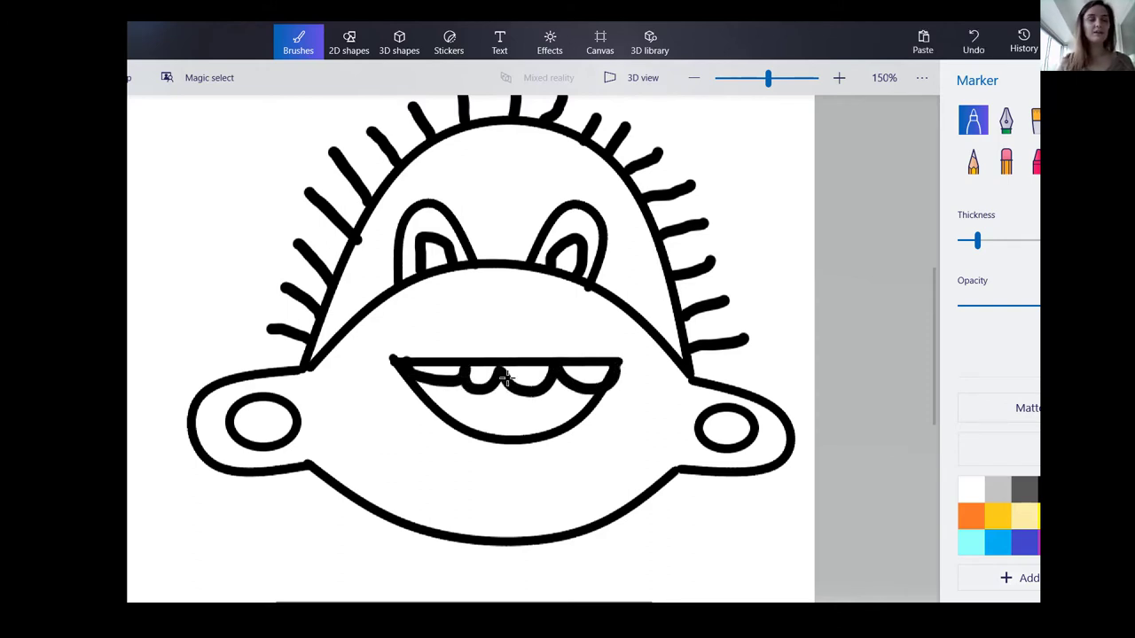
# - Place two small unfilled ovals with black outlines side by side just under the middle of the face arch as nostrils
pyautogui.click(349, 41)
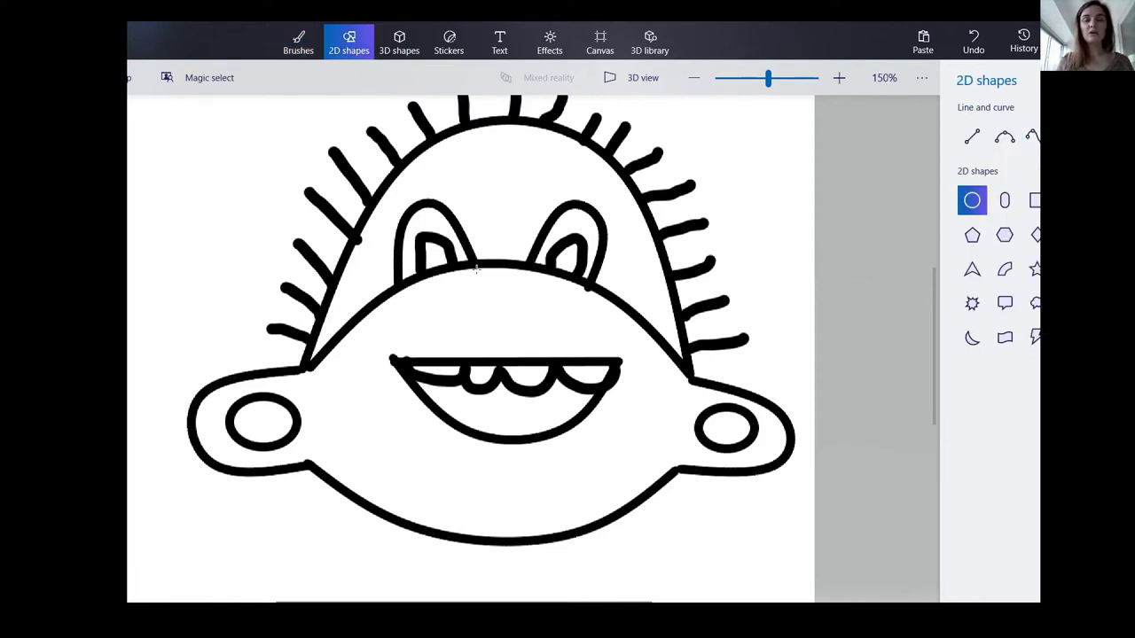
pyautogui.moveTo(453, 278); pyautogui.dragTo(494, 312)
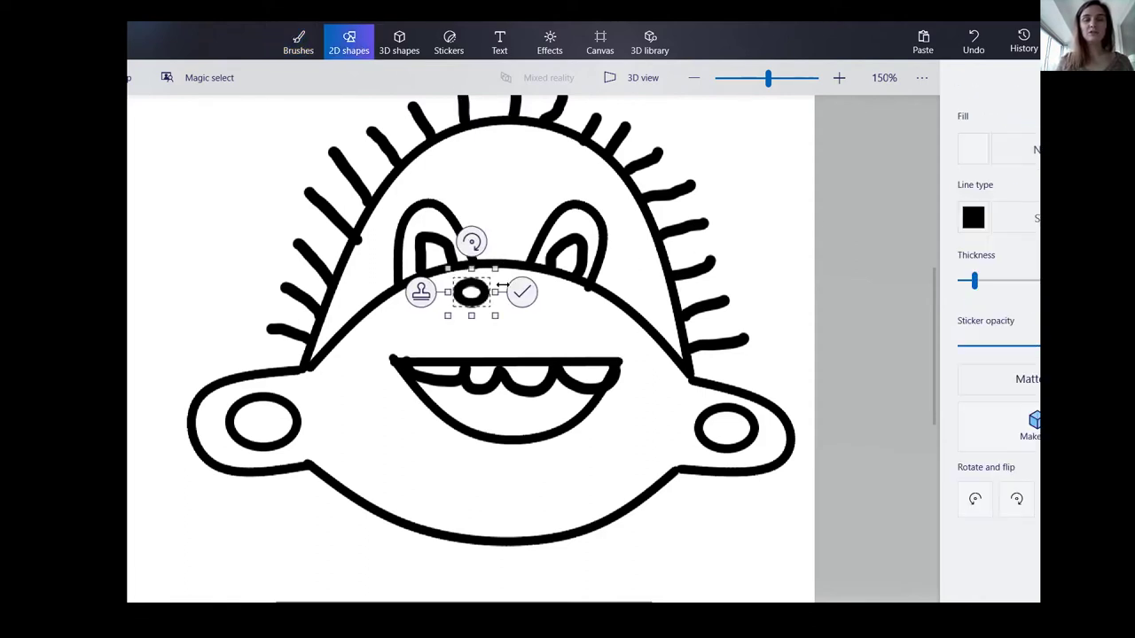
pyautogui.click(528, 293)
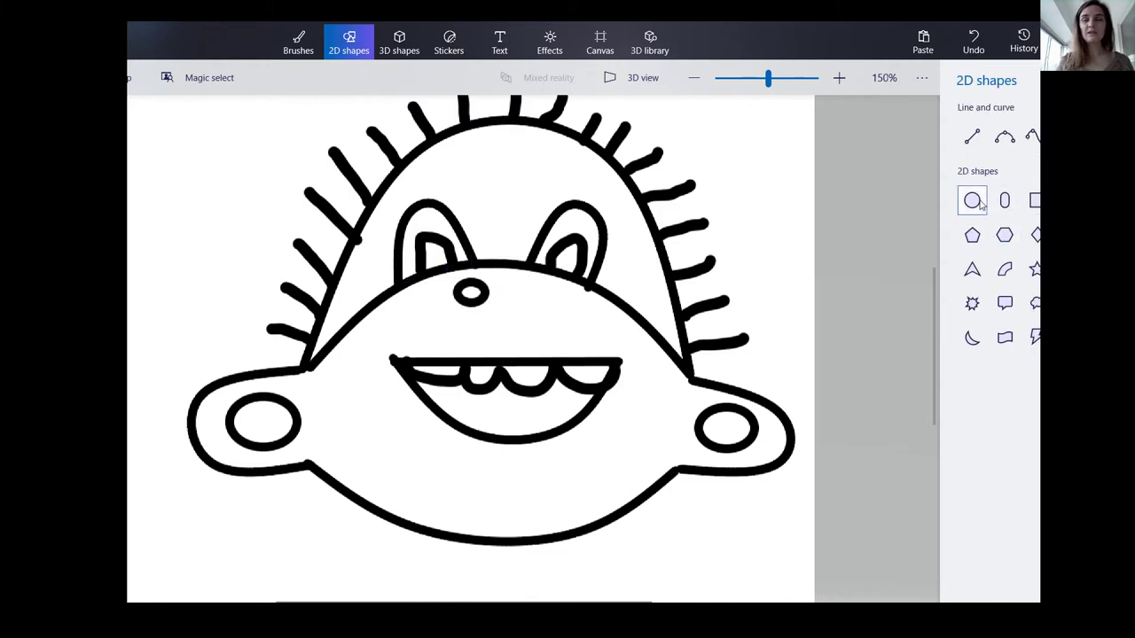
pyautogui.moveTo(496, 280); pyautogui.dragTo(519, 296)
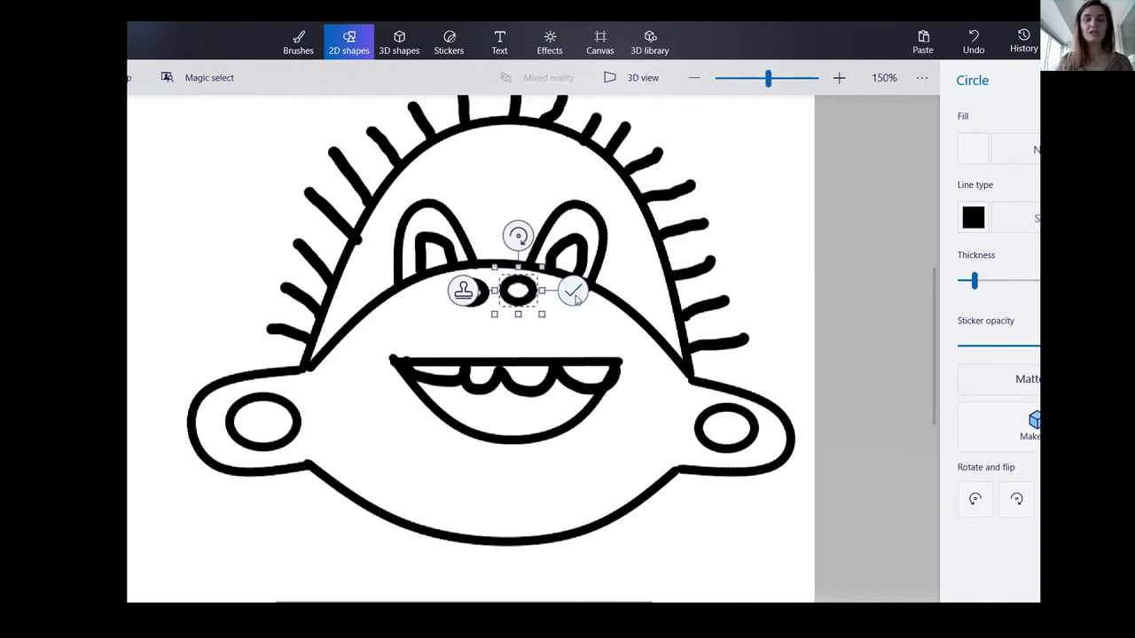
pyautogui.click(573, 291)
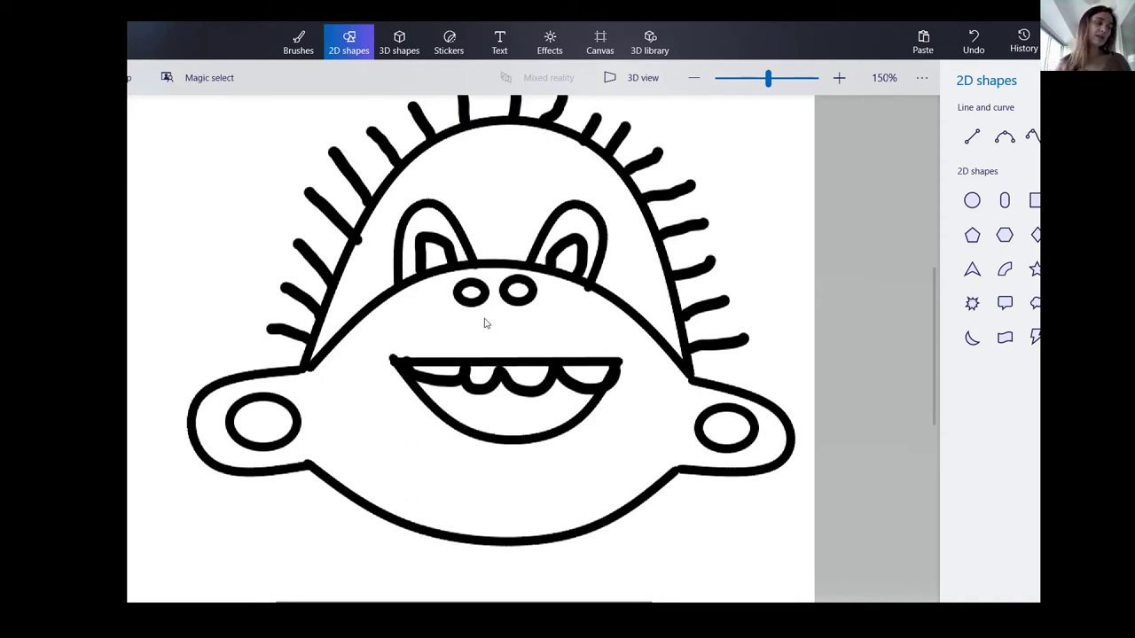
# - Add a black marker dot inside each eye's inner arch as the pupils
pyautogui.click(298, 41)
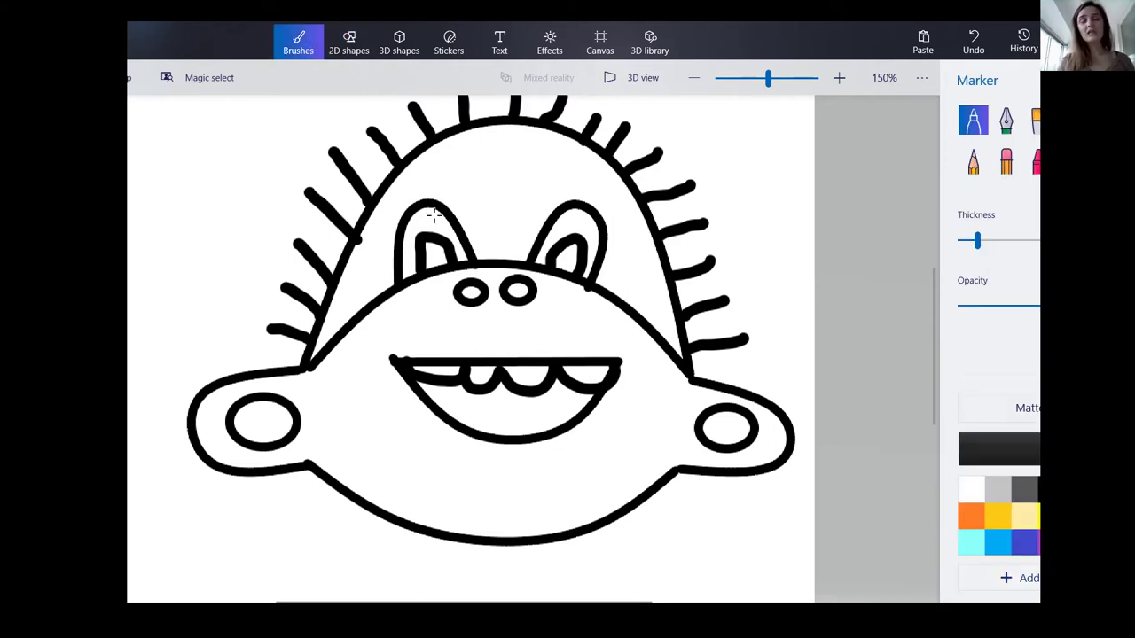
pyautogui.click(433, 257)
pyautogui.click(567, 259)
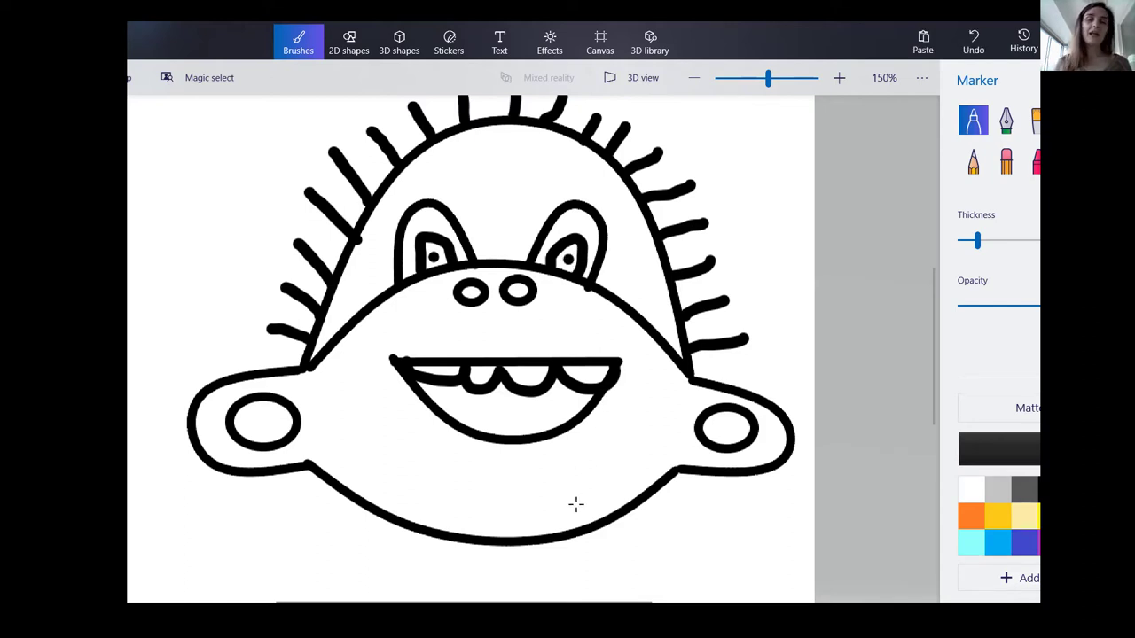